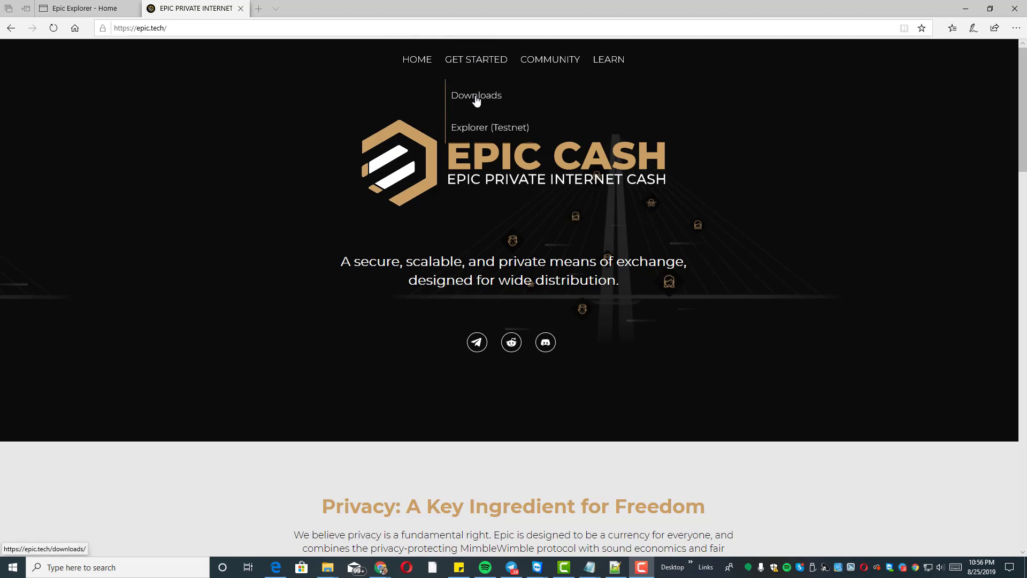
Save Epic_Cash_Software_Bundle_1.5.0-1c.zip from the epic.tech Downloads page's Windows package and show its folder.
left_click(476, 99)
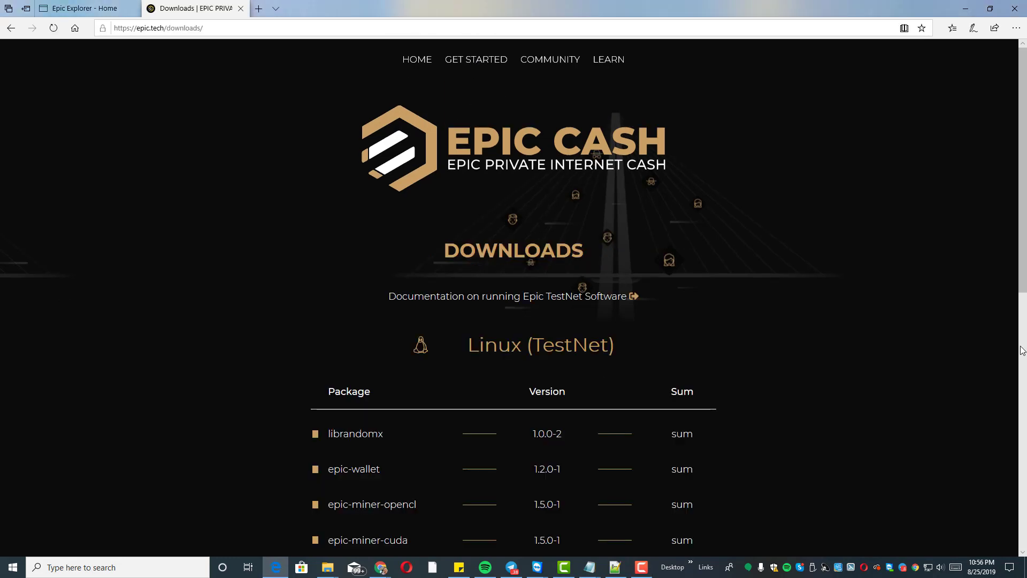
scroll(642, 321, "down", 8)
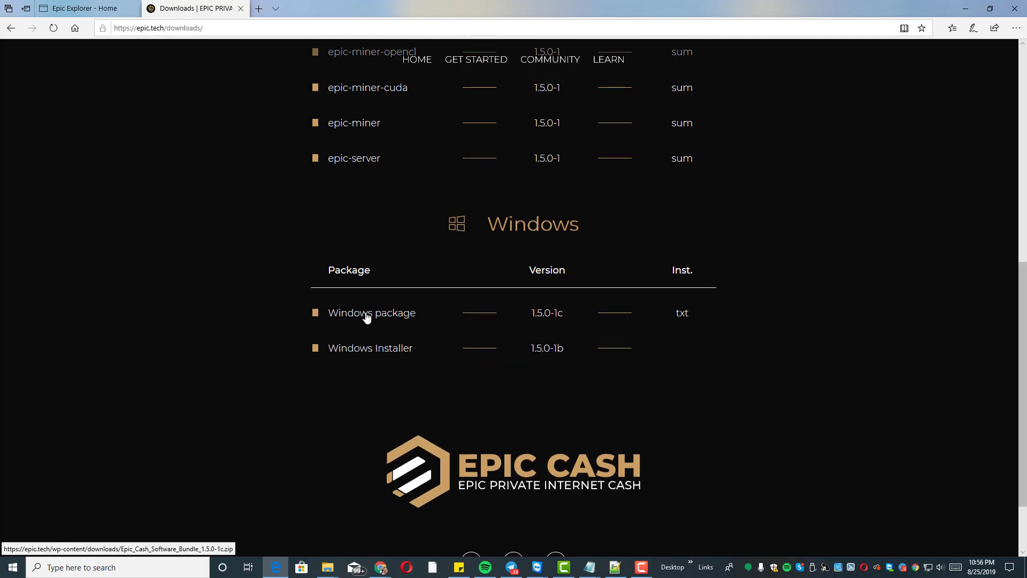
left_click(367, 314)
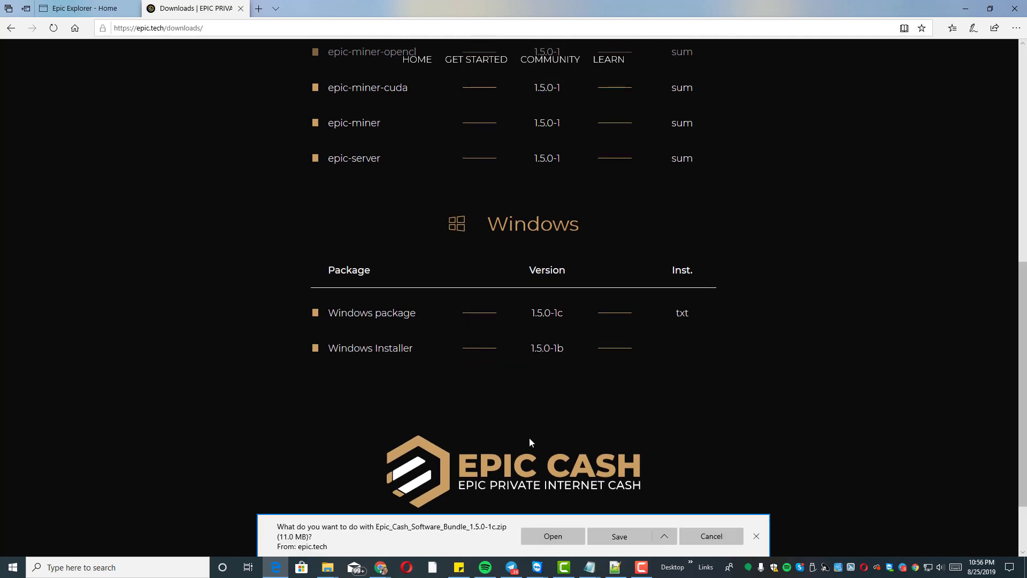
left_click(610, 536)
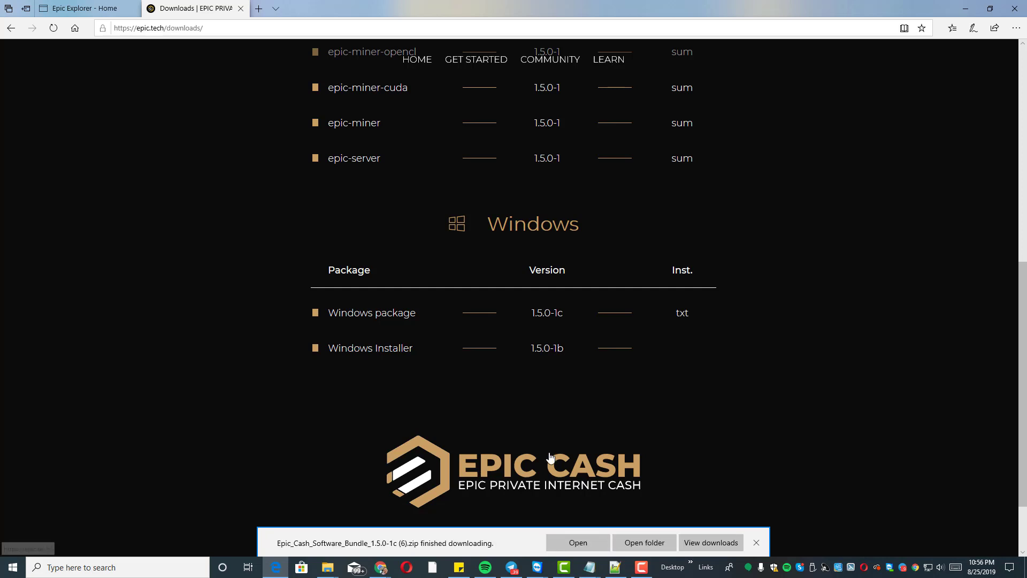
left_click(644, 543)
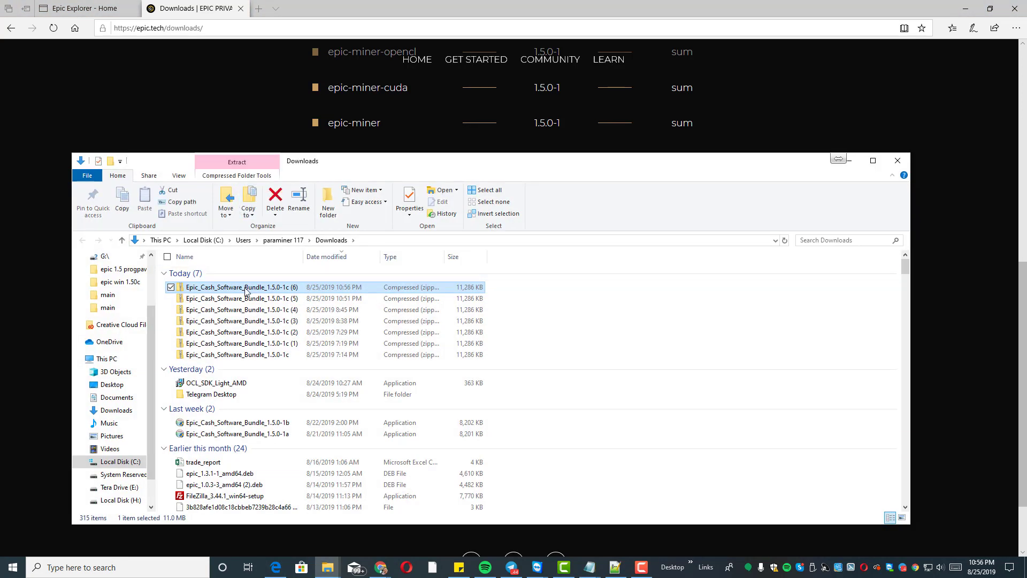
Extract the bundle zip into a new Desktop folder named 'Epic 2 Test Videos'.
double_click(241, 355)
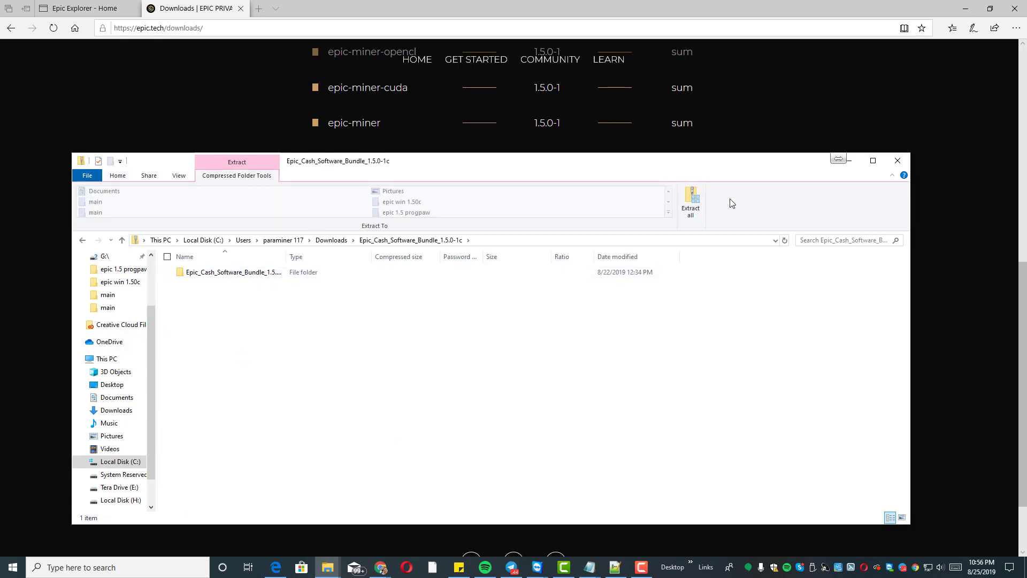
left_click(690, 209)
left_click(632, 238)
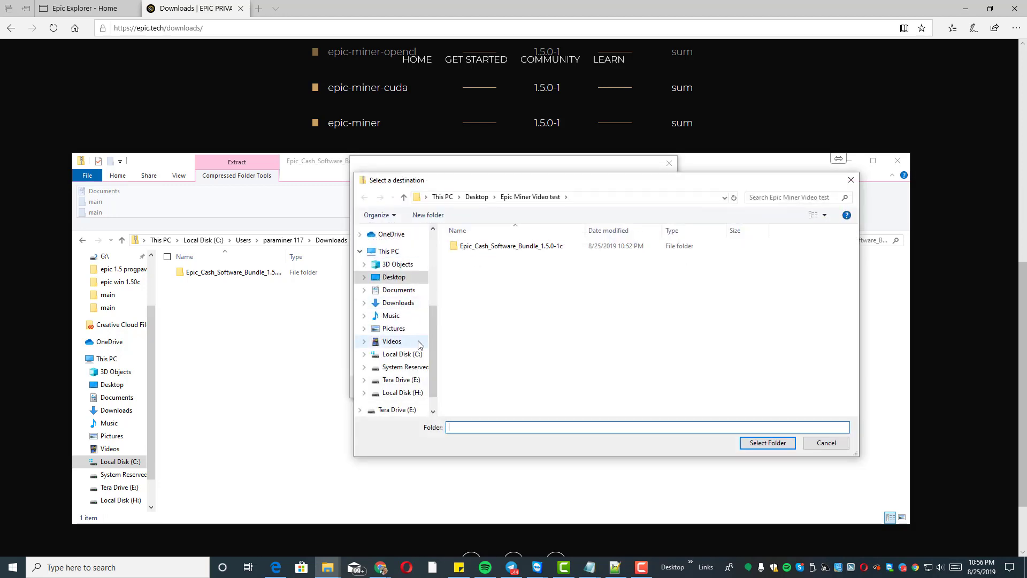
left_click(393, 279)
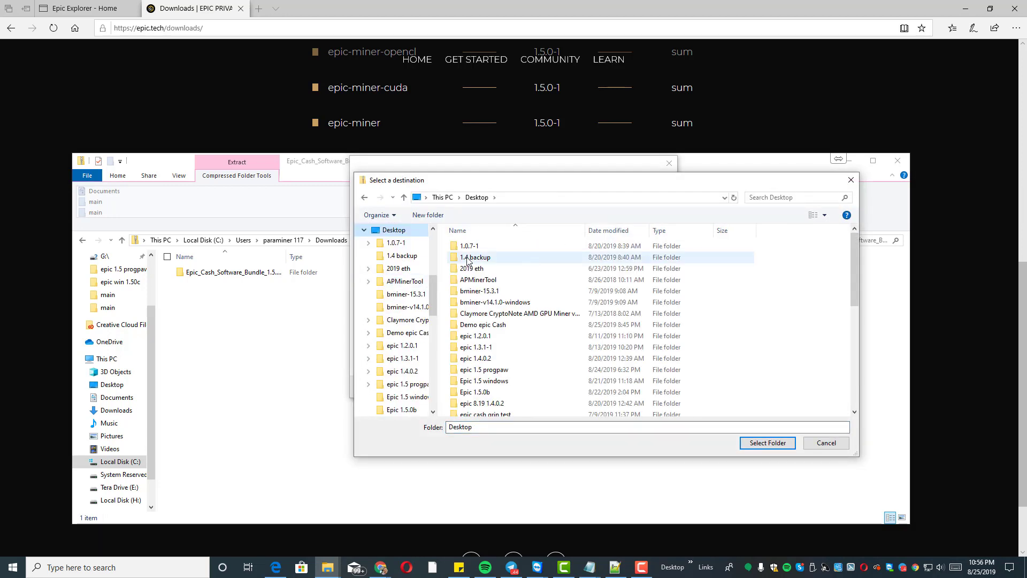
left_click(433, 218)
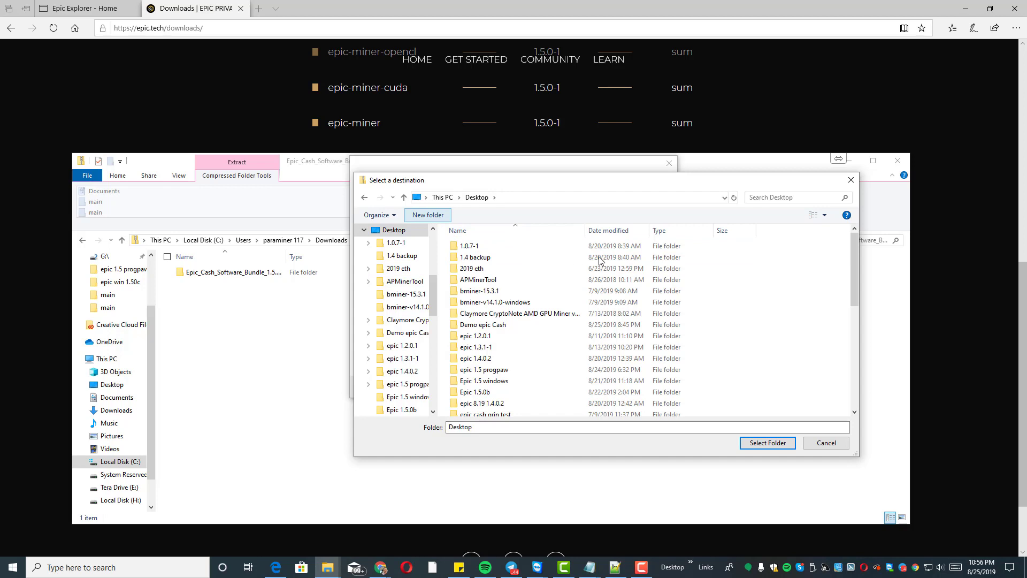
type("Epic")
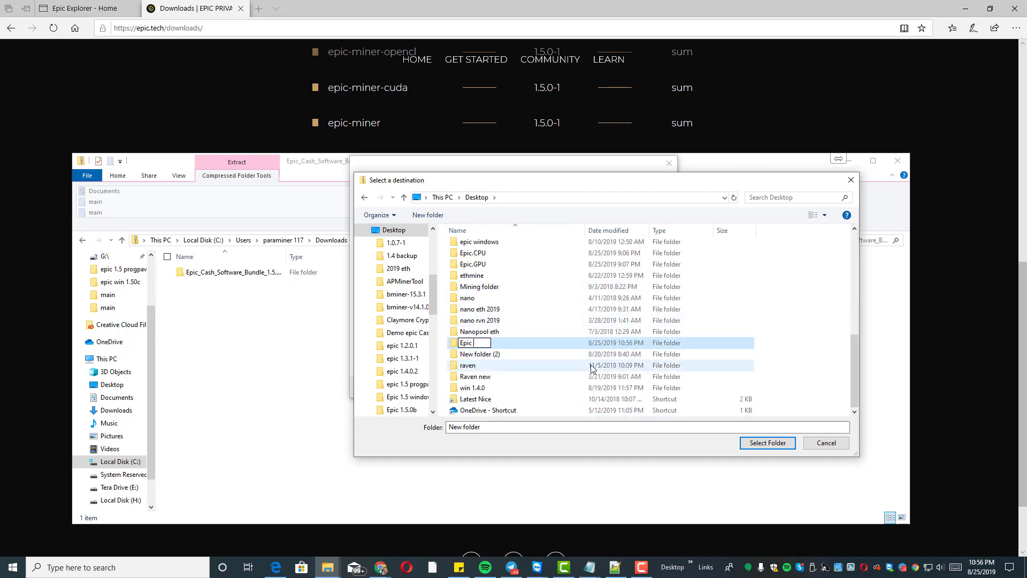
type(" 2 Test Videos")
key("Return")
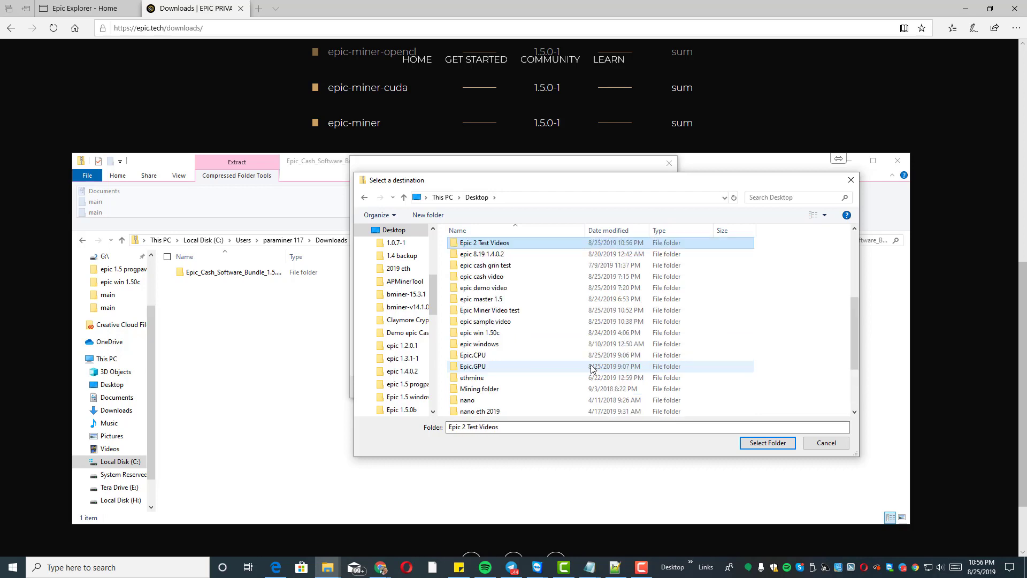
double_click(488, 248)
left_click(768, 443)
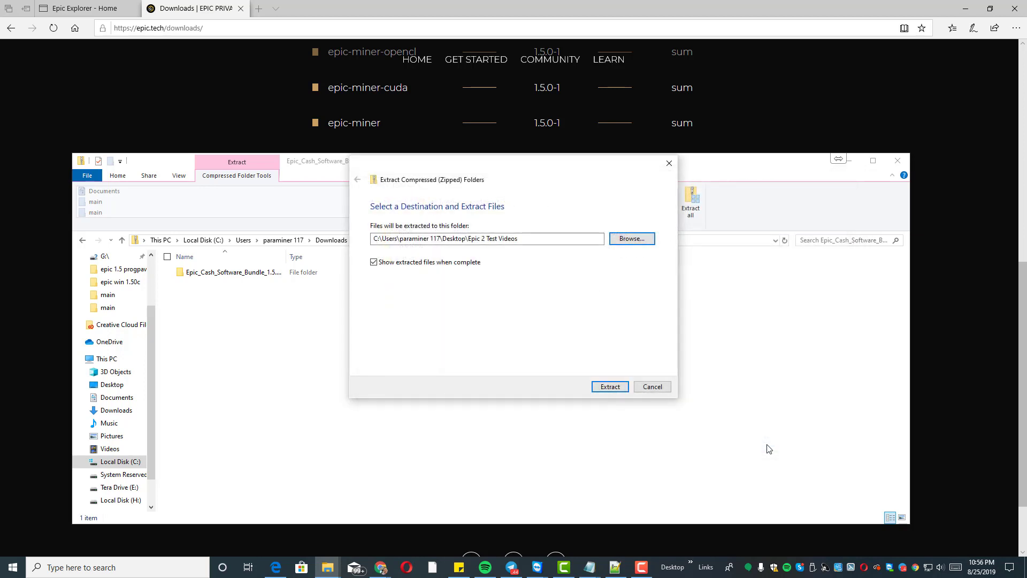
left_click(613, 387)
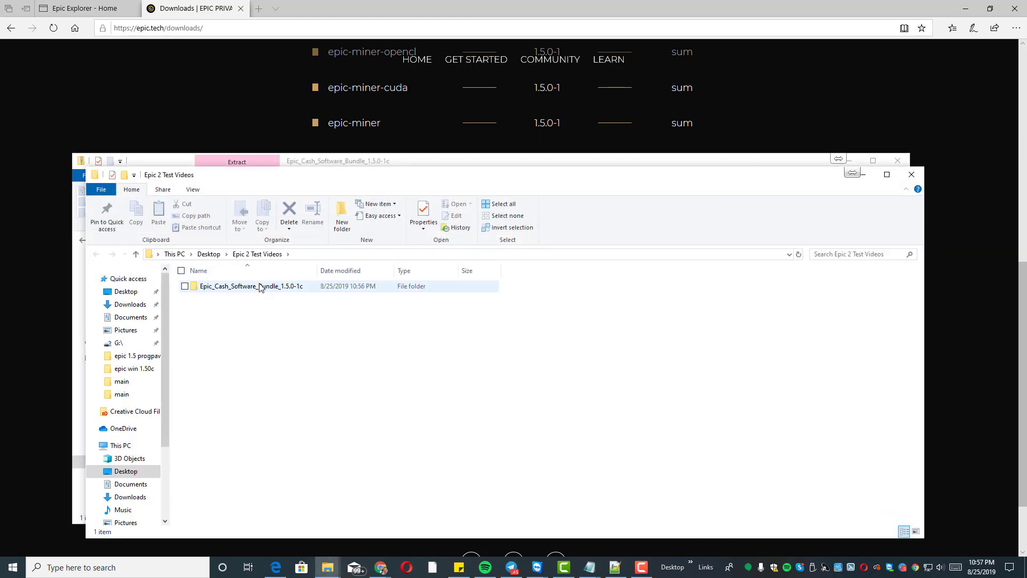
Open the extracted bundle folder, point out epic-miner and epic-wallet, and launch epic-node.exe.
double_click(248, 288)
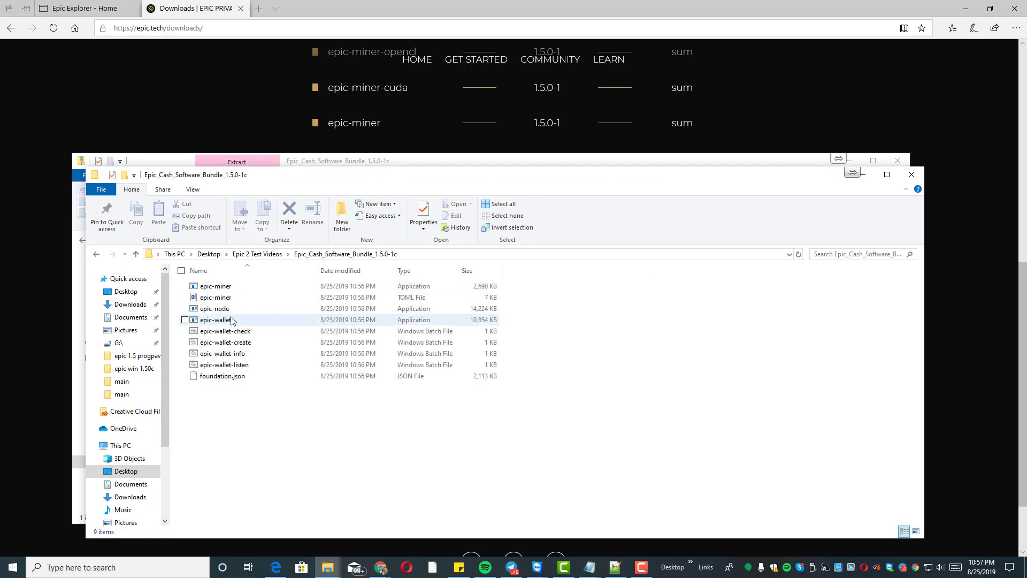
left_click(226, 291)
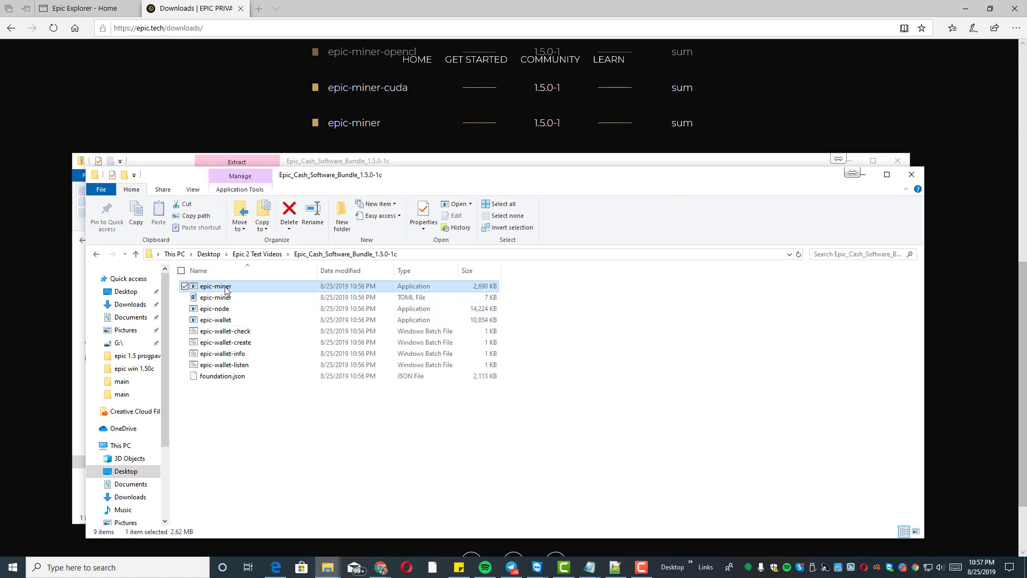
left_click(226, 322)
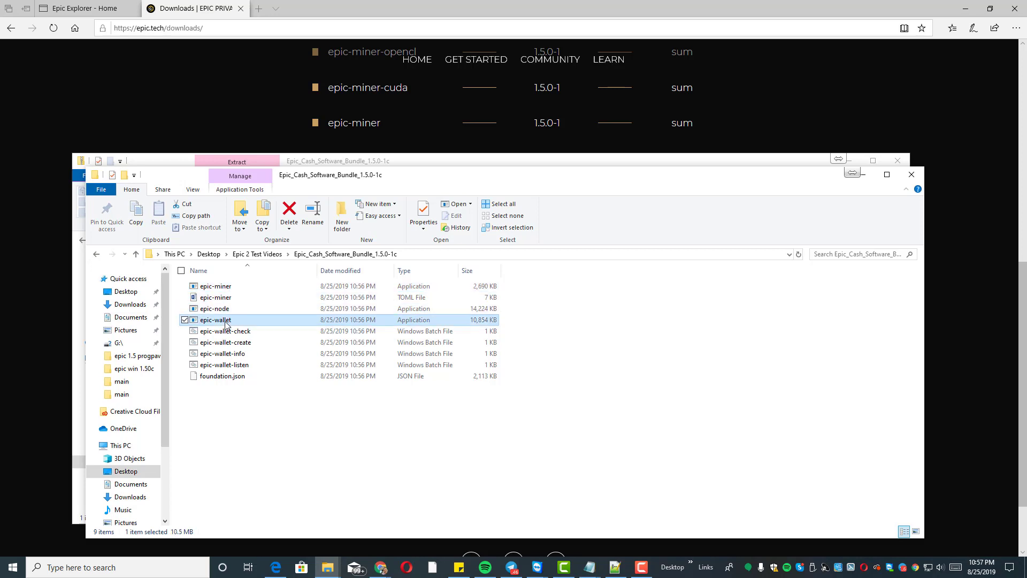
left_click(226, 312)
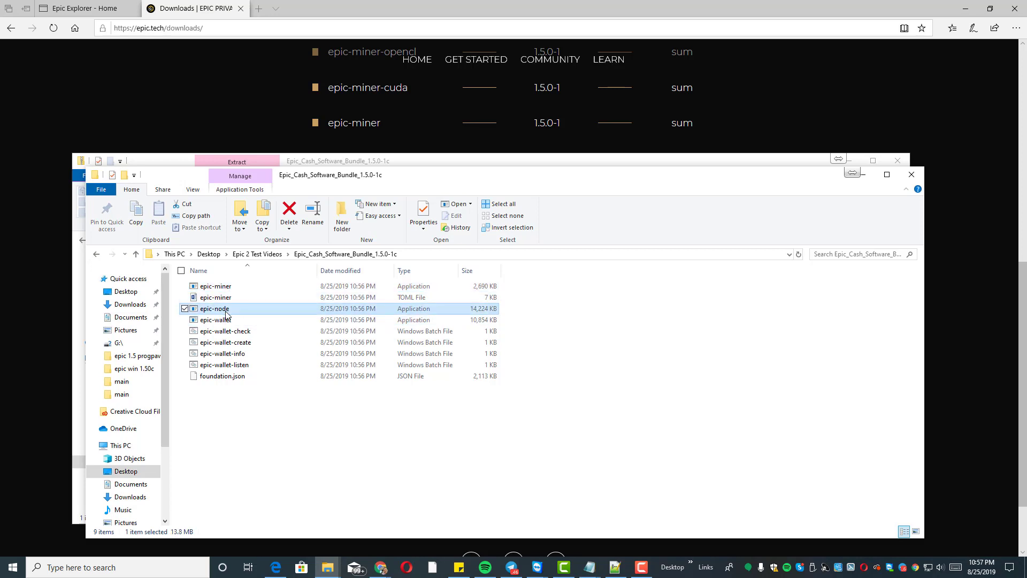
double_click(226, 313)
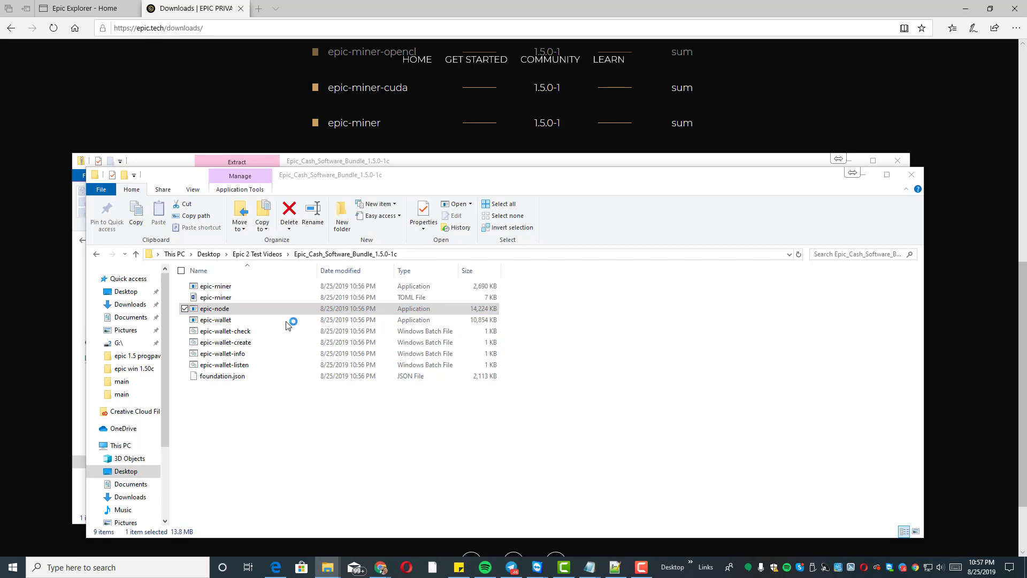
Run epic-node past SmartScreen and allow it through the firewall on private and public networks.
left_click(399, 205)
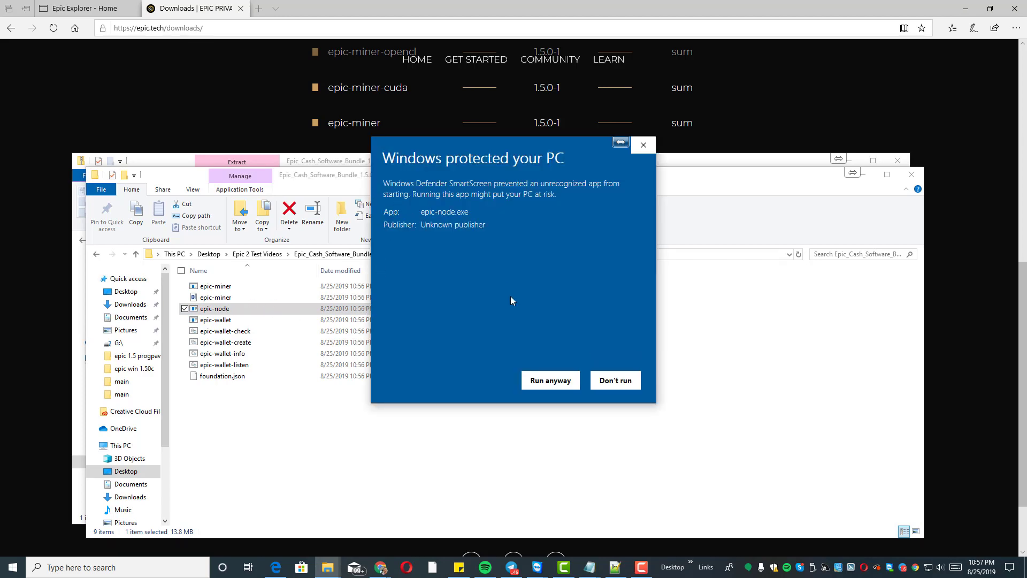
left_click(551, 383)
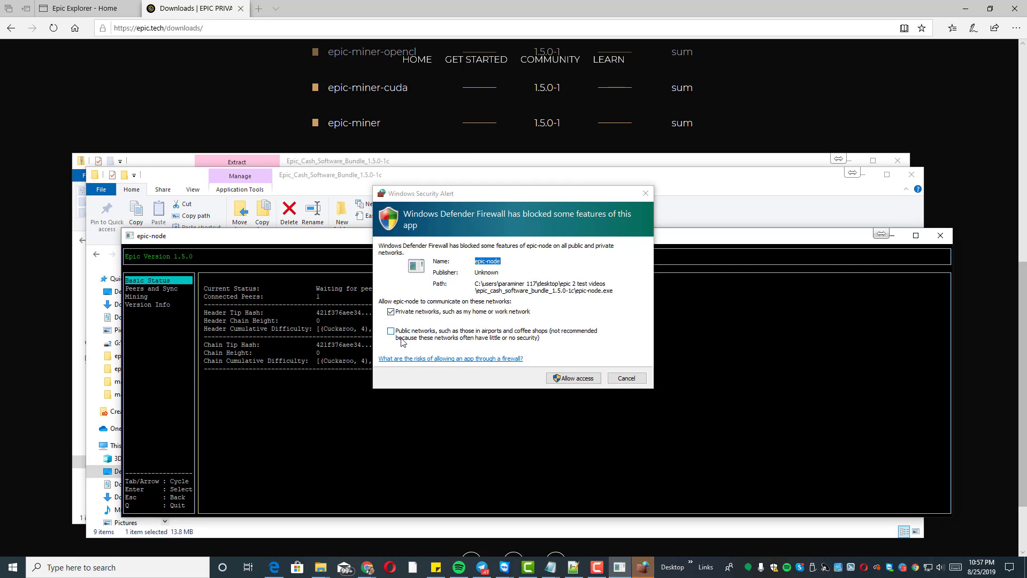
left_click(390, 332)
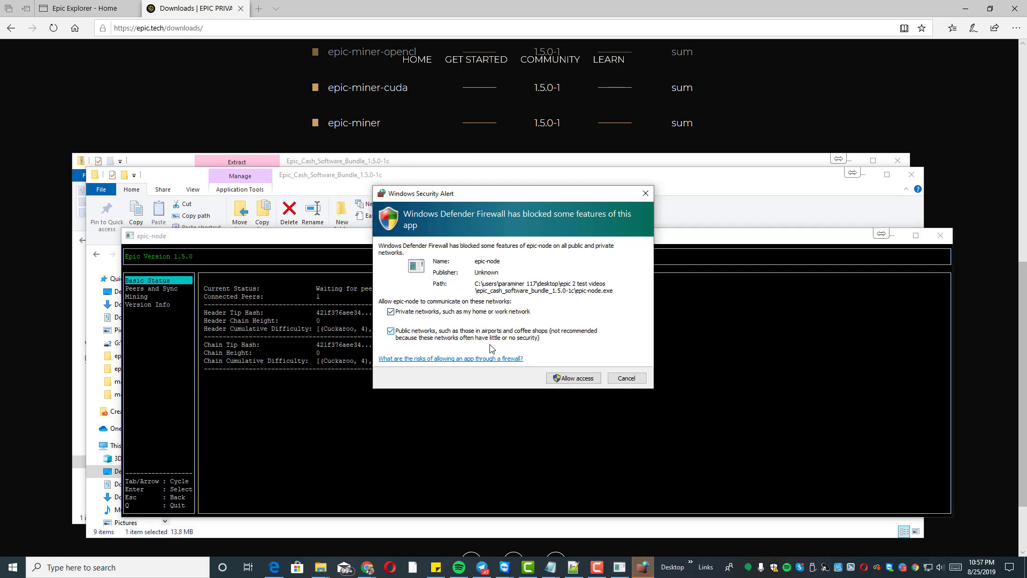
left_click(568, 379)
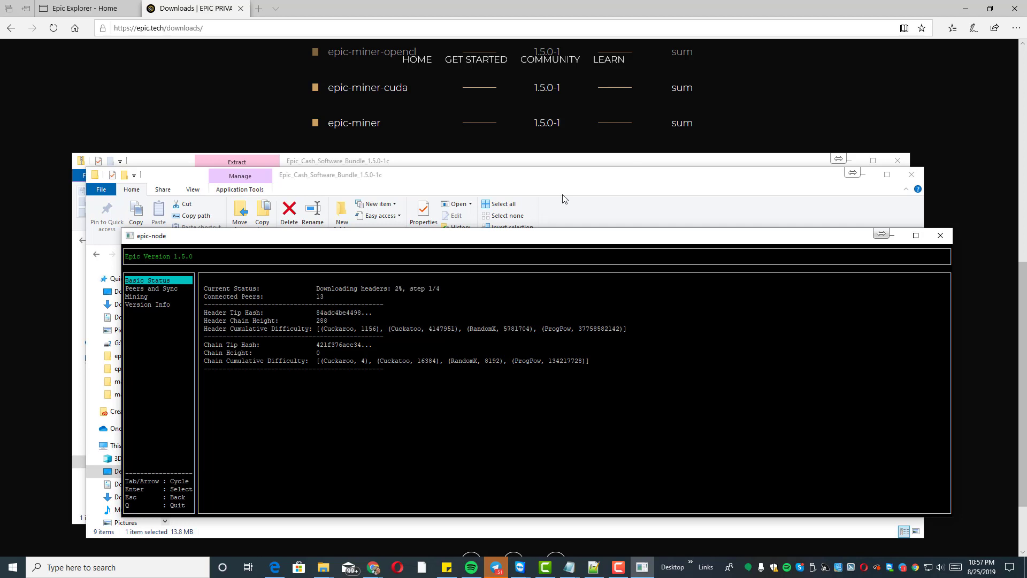
left_click(648, 181)
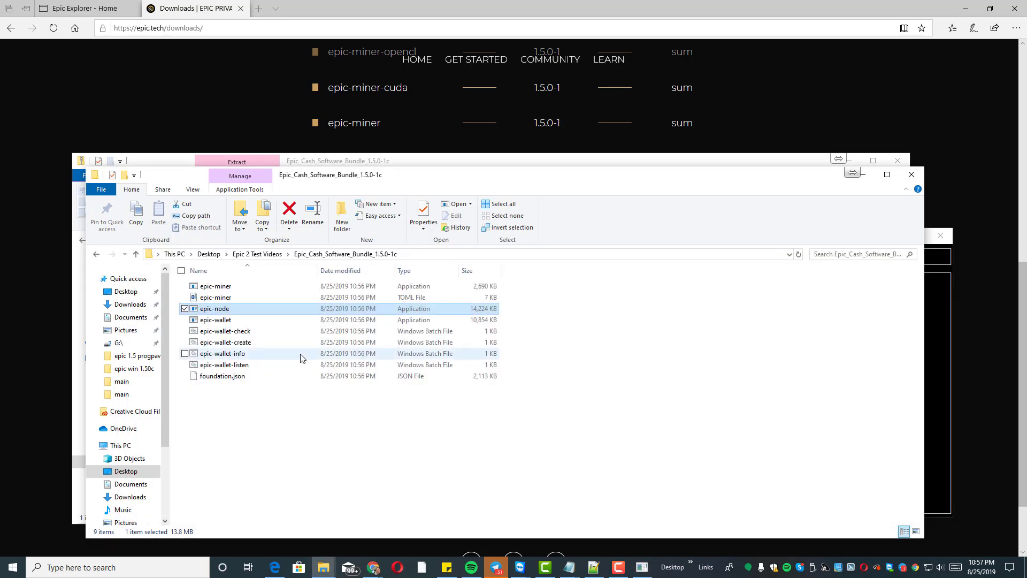
Run the epic-wallet-create script past SmartScreen, then enter and confirm the wallet password.
double_click(242, 347)
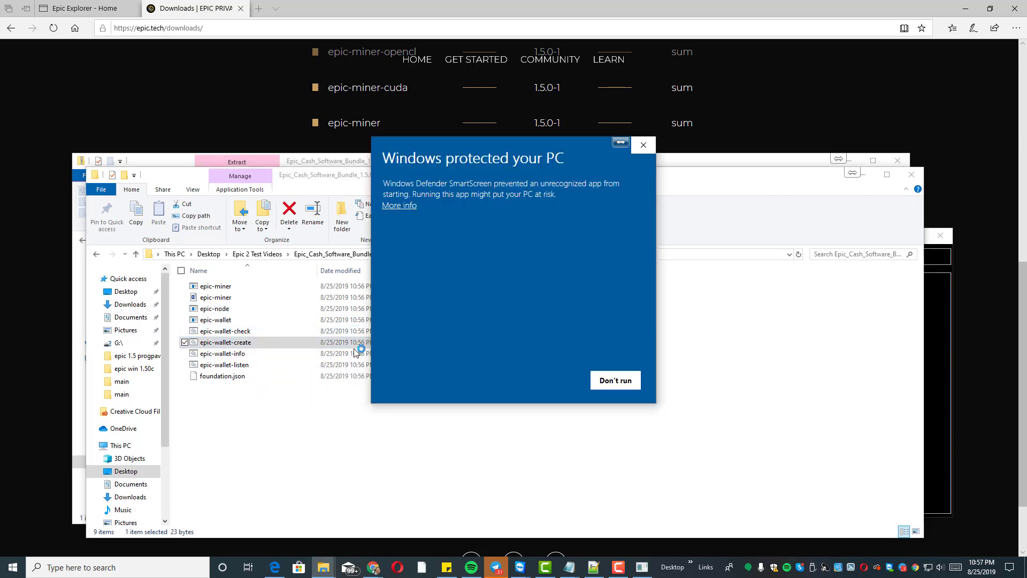
left_click(402, 208)
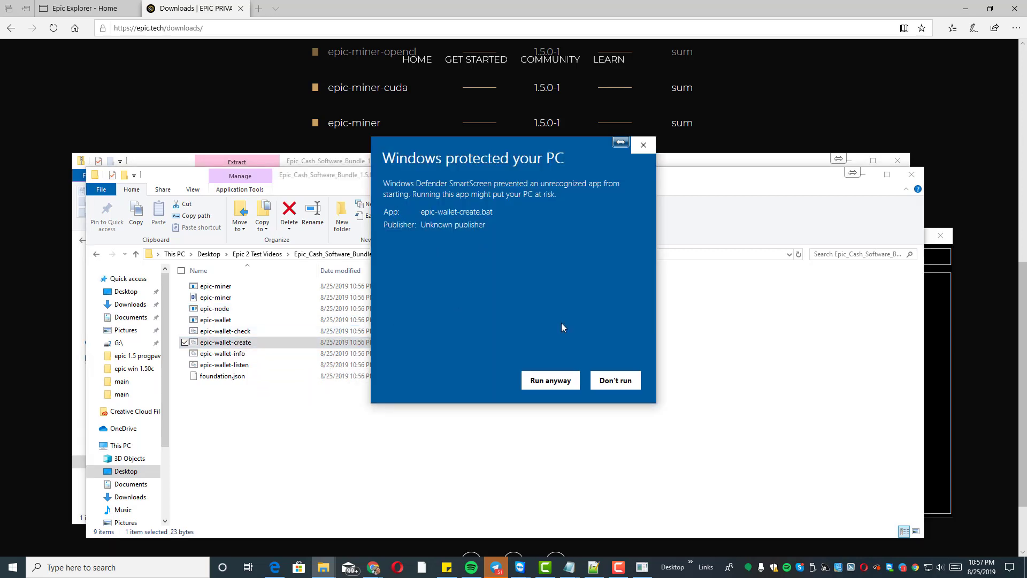
left_click(559, 380)
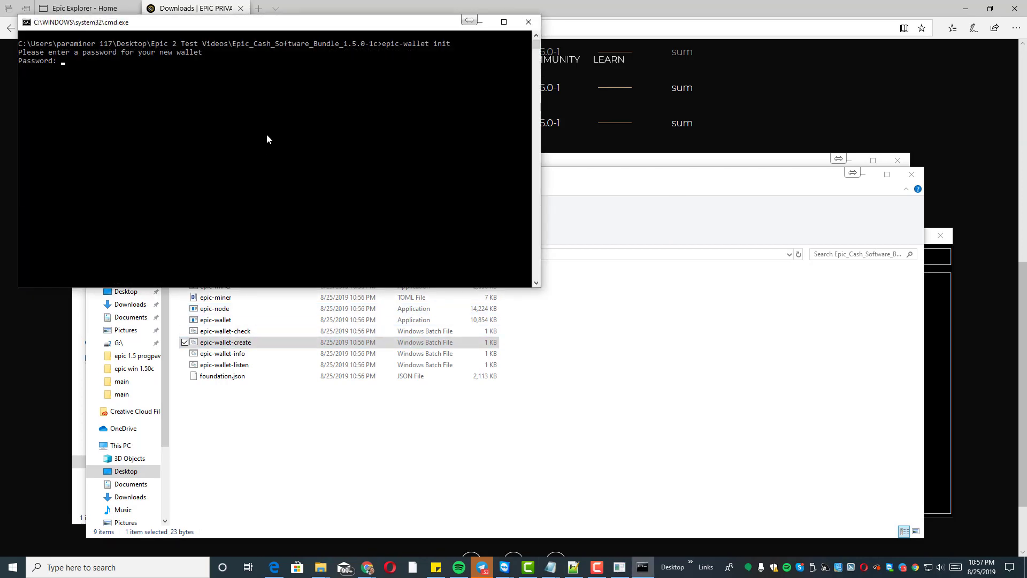
key("Return")
key("Return")
key("Return")
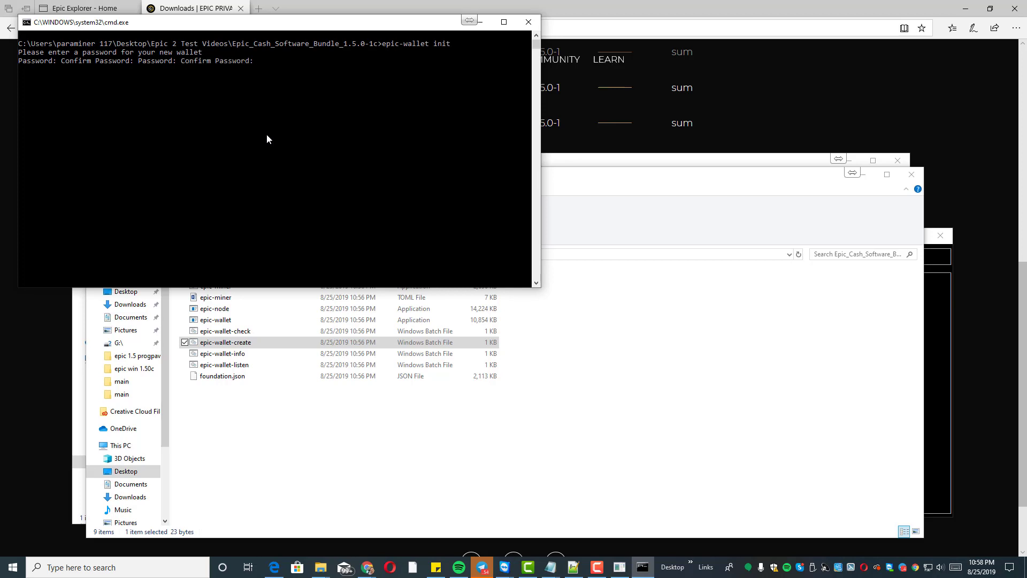
key("Return")
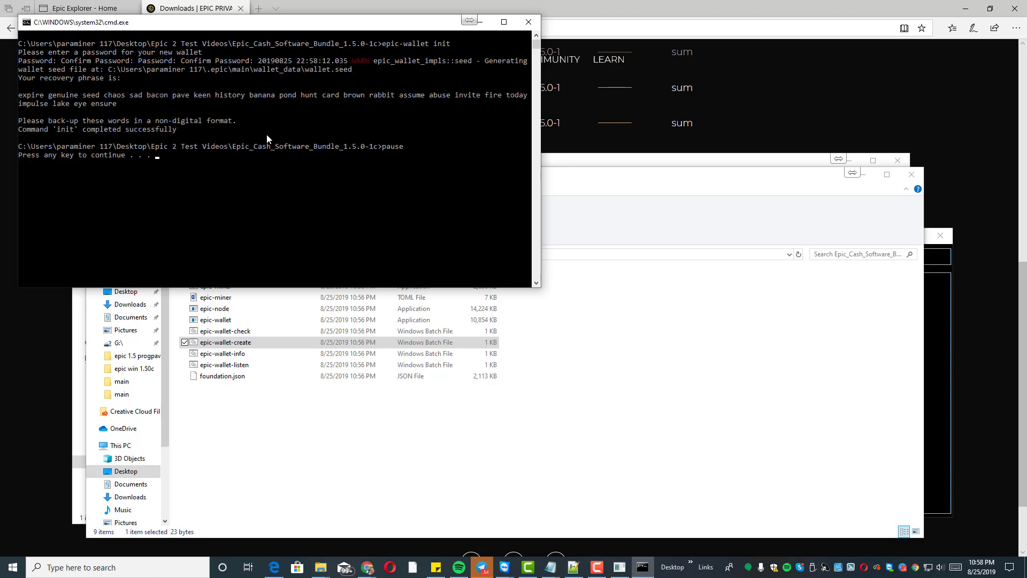
Widen the cmd window so the recovery phrase sits on one line, then select and copy it.
left_click_drag(538, 150, 760, 140)
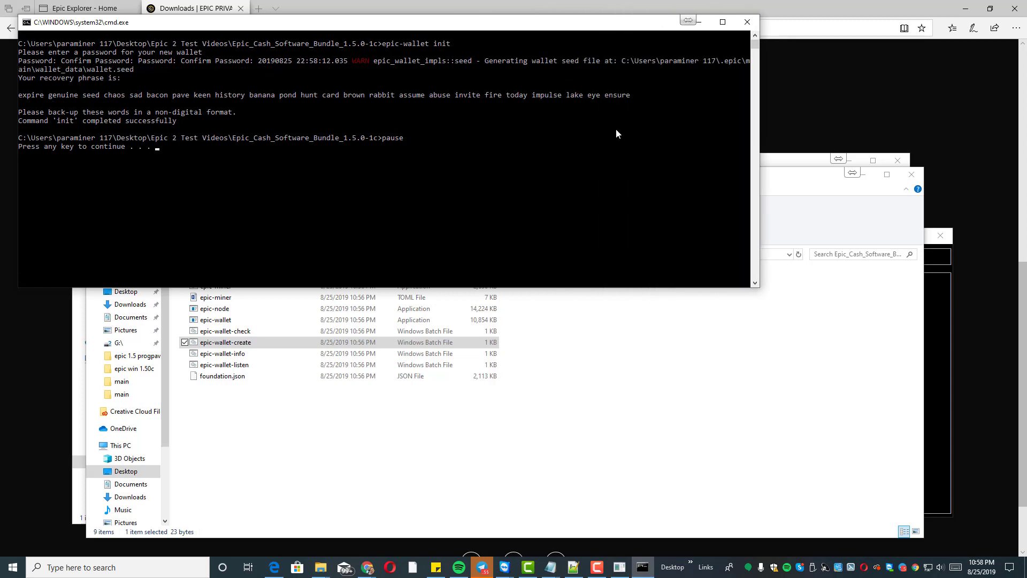
left_click_drag(639, 96, 19, 80)
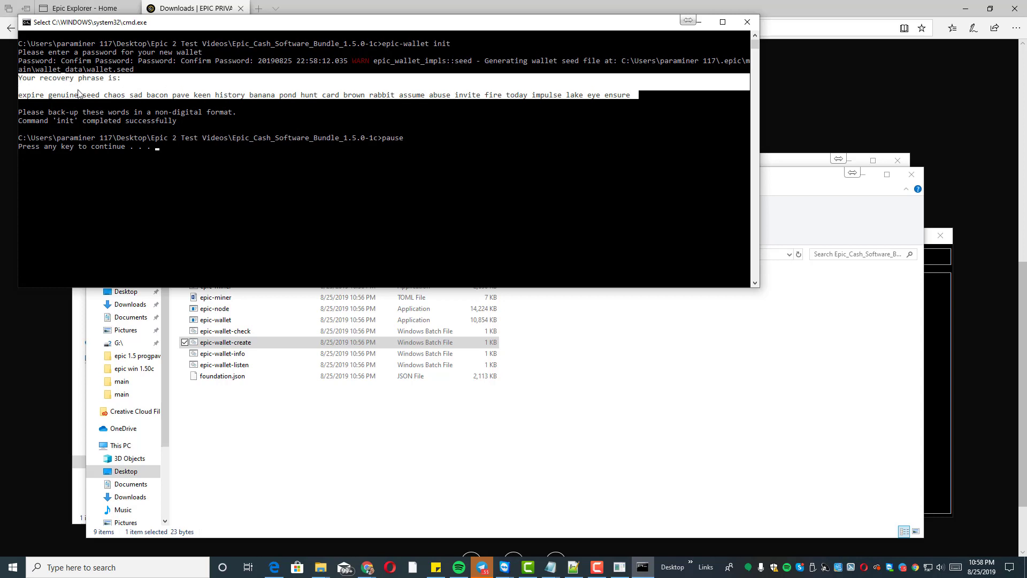
right_click(127, 95)
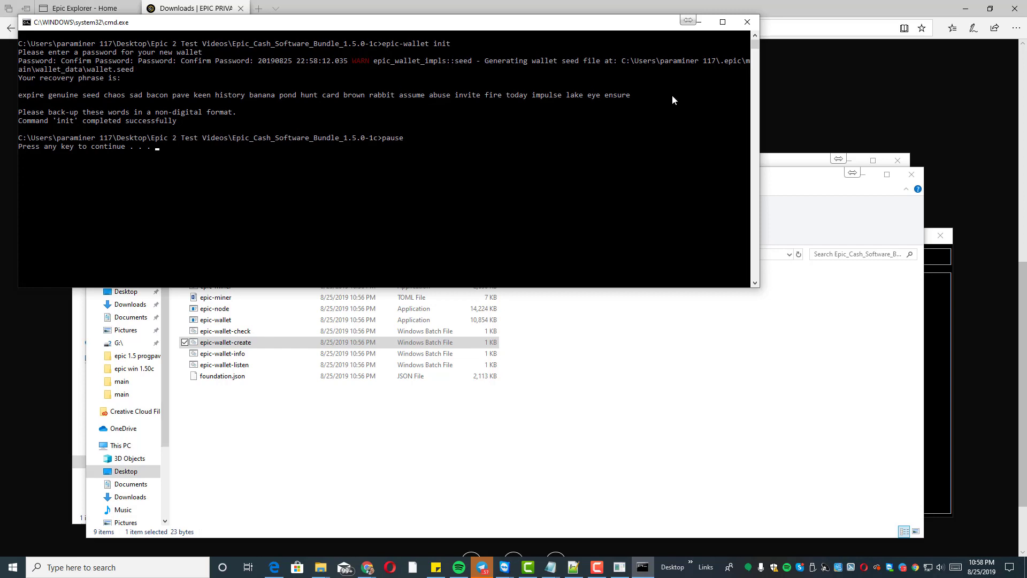
left_click_drag(631, 96, 20, 82)
right_click(19, 81)
Paste the recovery phrase over the old seed line in the untitled note, then dismiss the paused console.
mouse_move(556, 572)
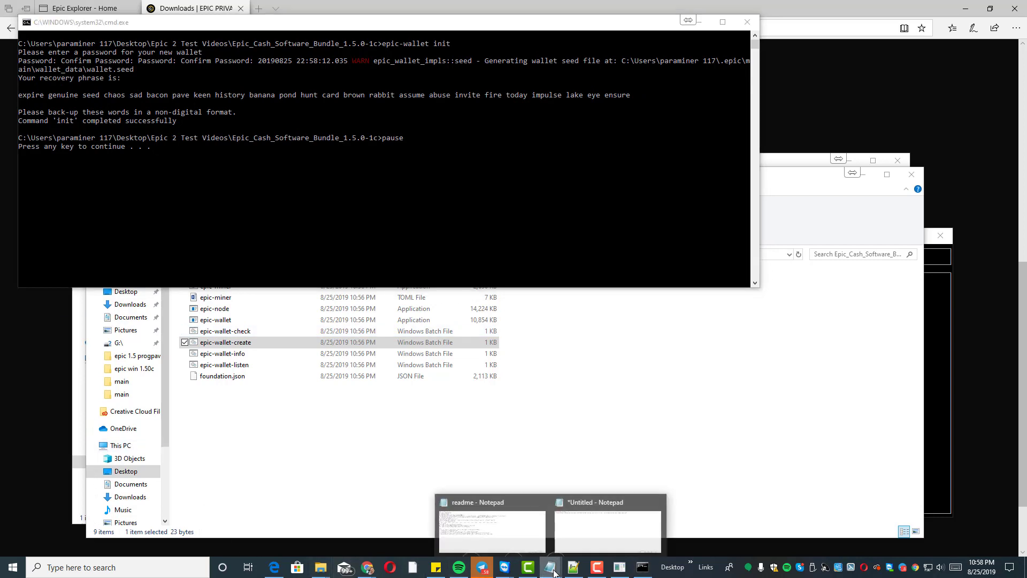
left_click(602, 532)
left_click_drag(697, 121, 45, 121)
key("ctrl+v")
left_click(380, 140)
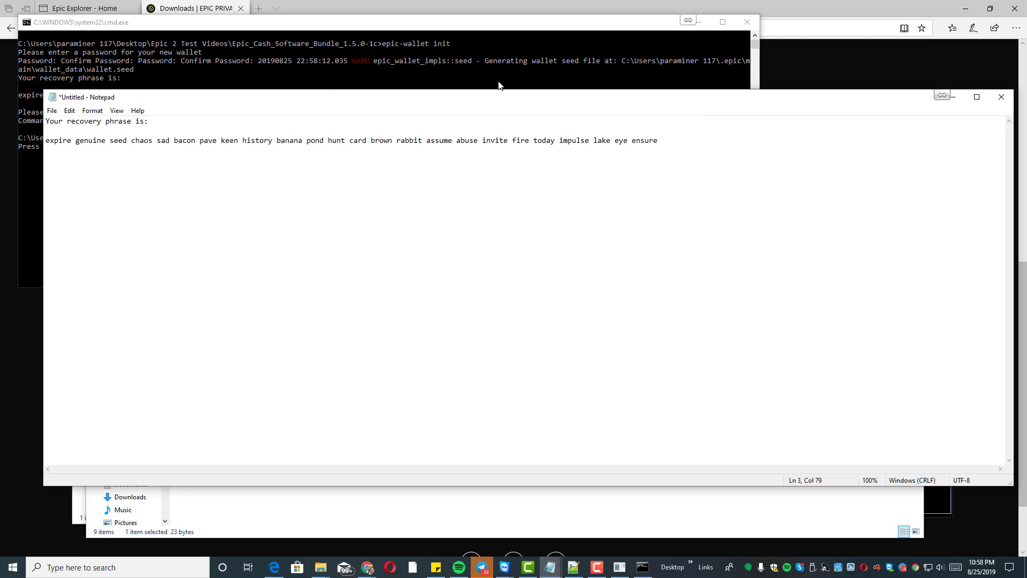
left_click(621, 20)
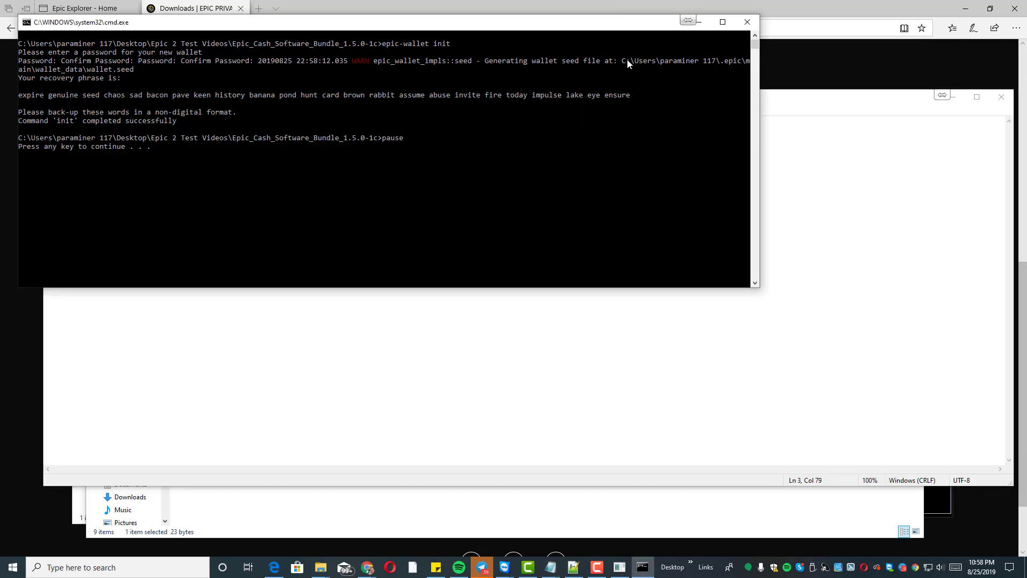
key("Return")
Run epic-wallet-listen.bat past SmartScreen, unlock it with the password, and allow private and public network access.
left_click(961, 98)
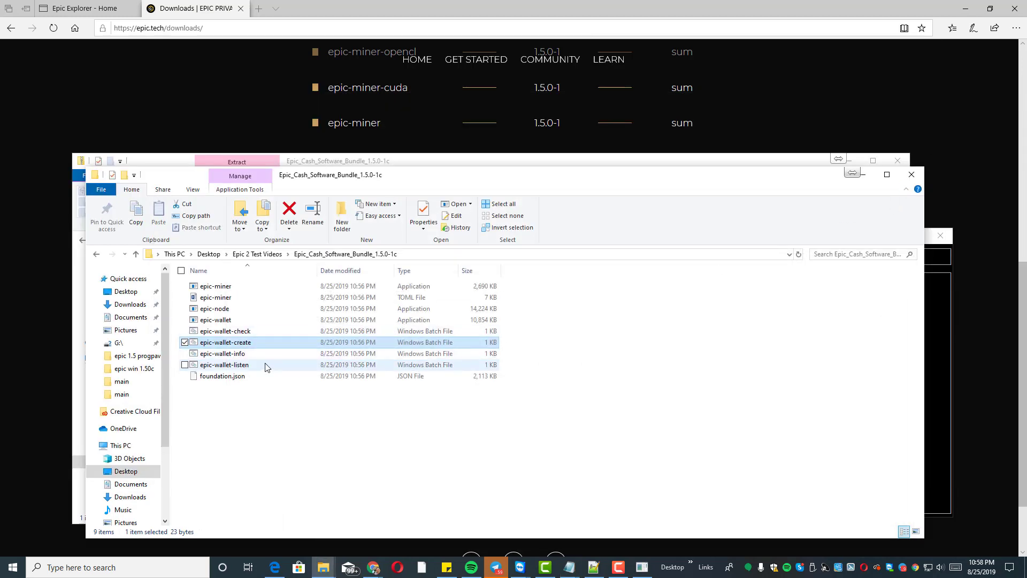
double_click(252, 365)
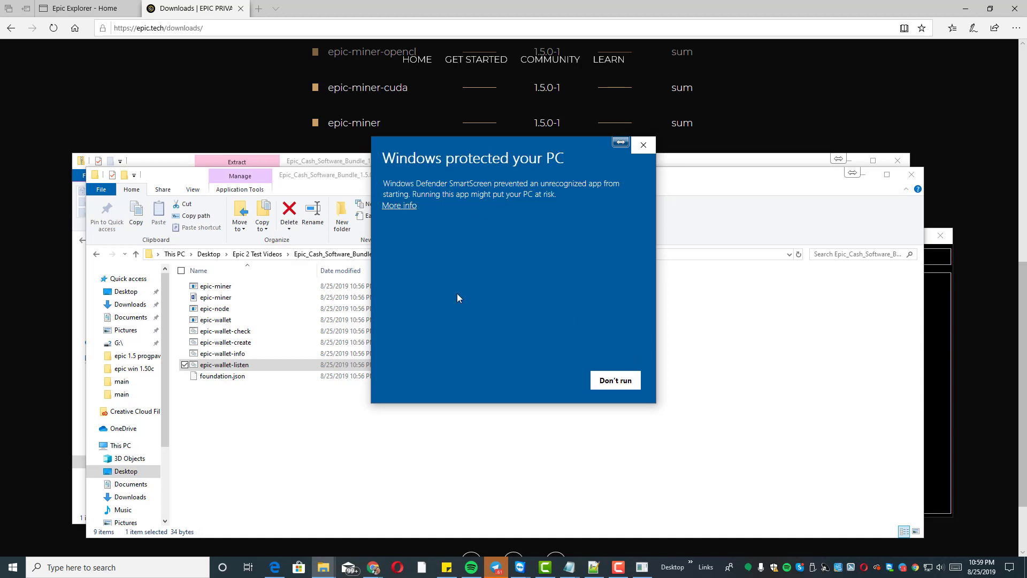
left_click(410, 206)
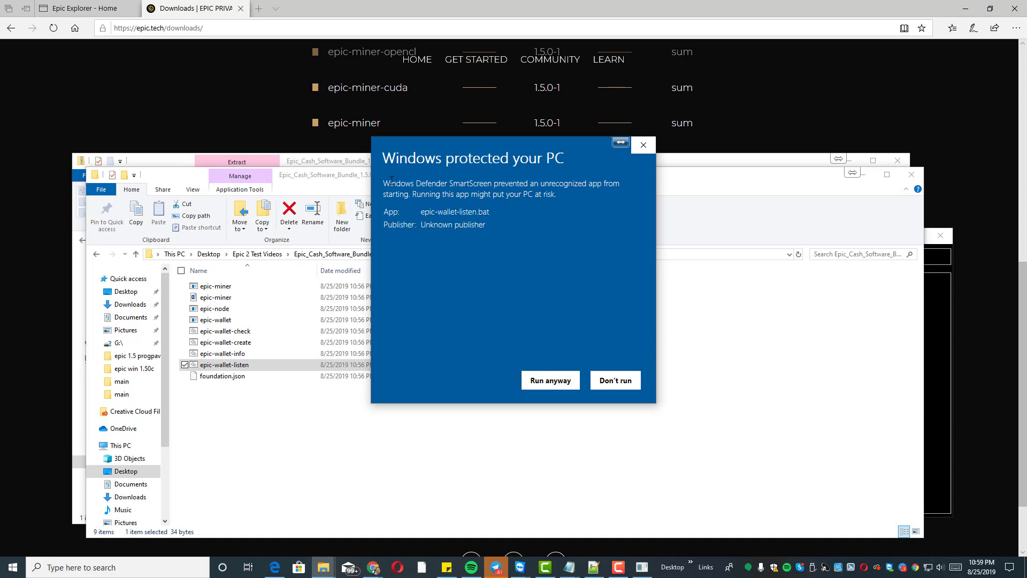
left_click(561, 383)
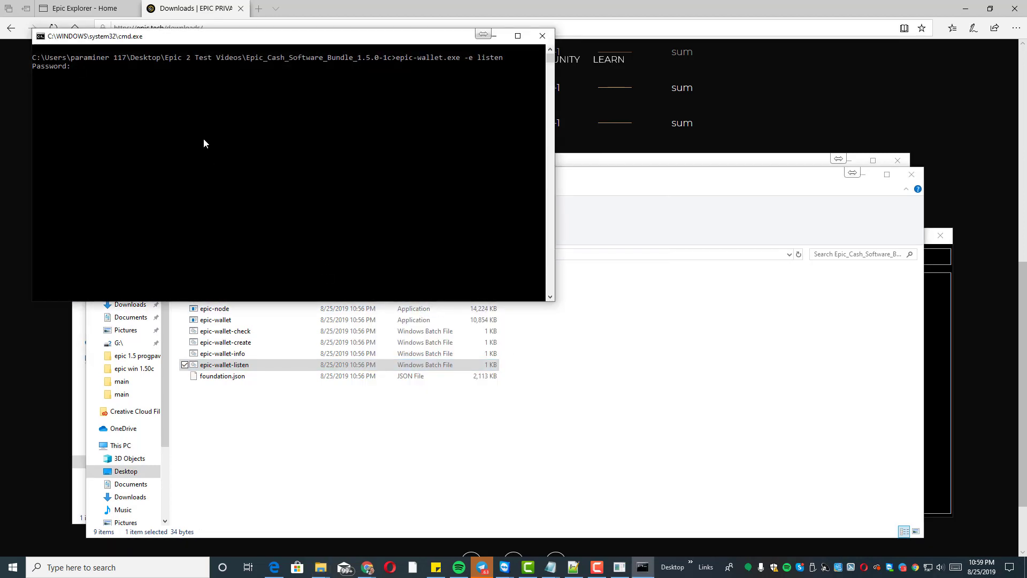
key("Return")
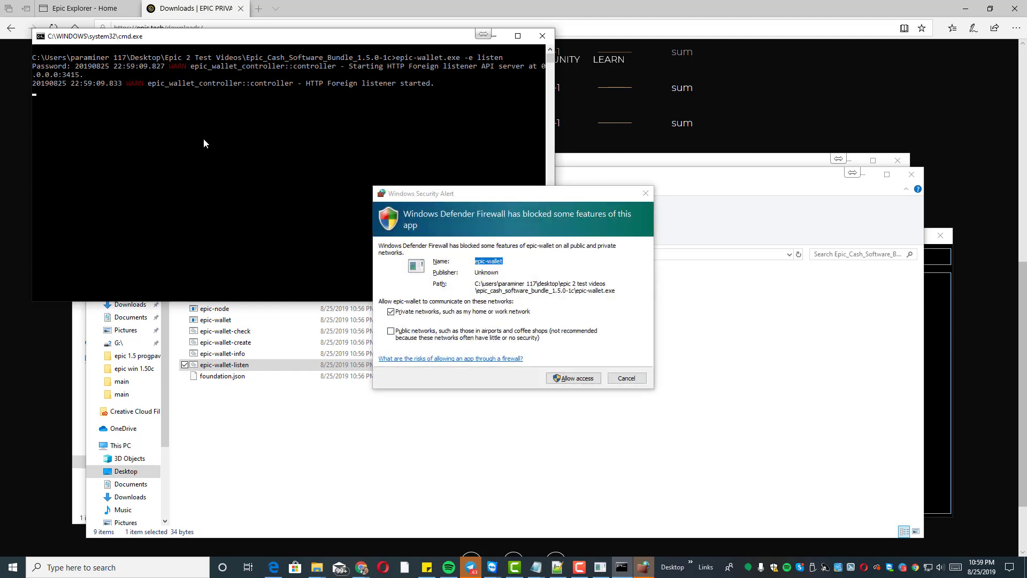
left_click(391, 332)
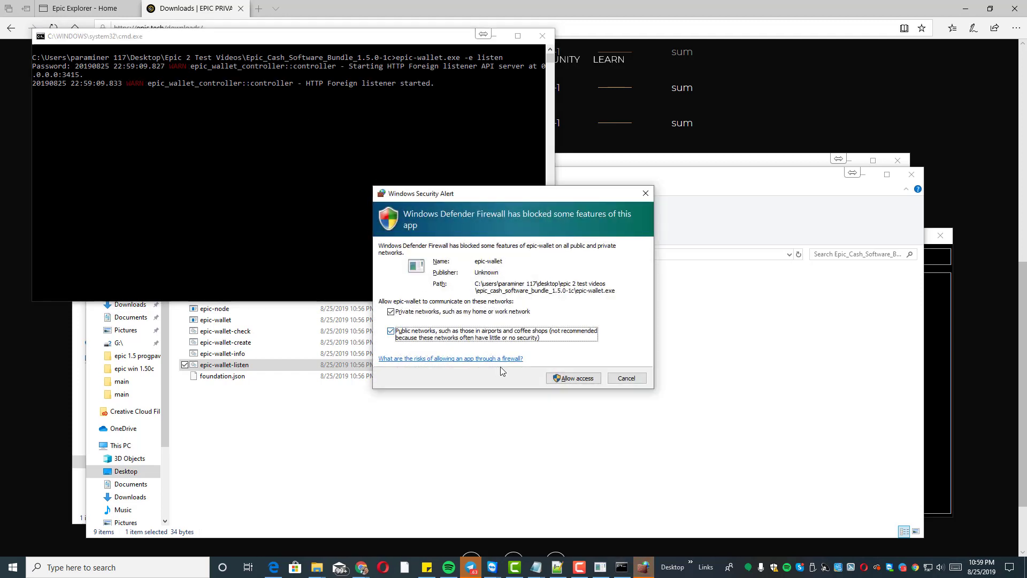
left_click(572, 380)
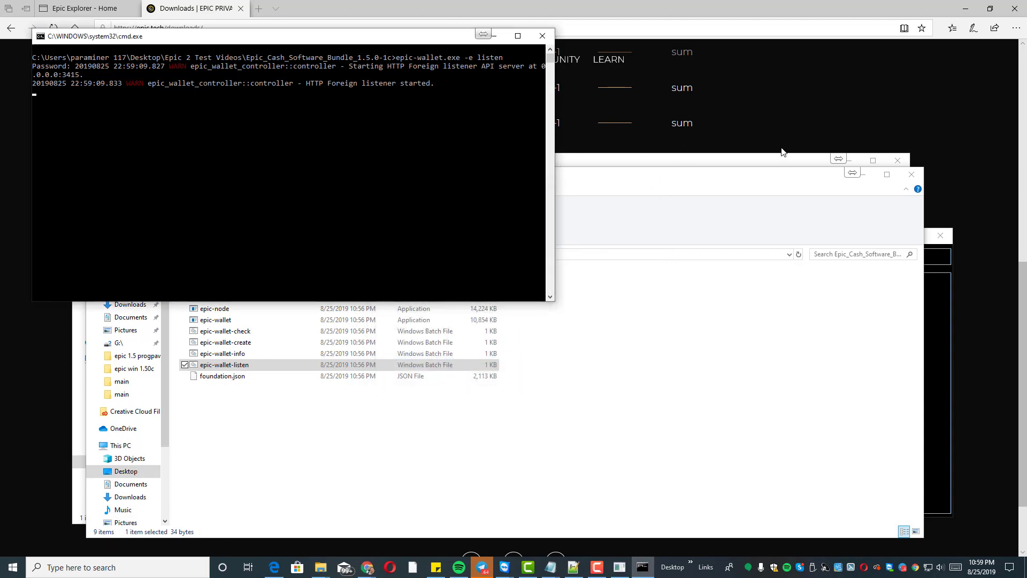
Switch between the epic-node status window and the bundle folder windows.
left_click(946, 304)
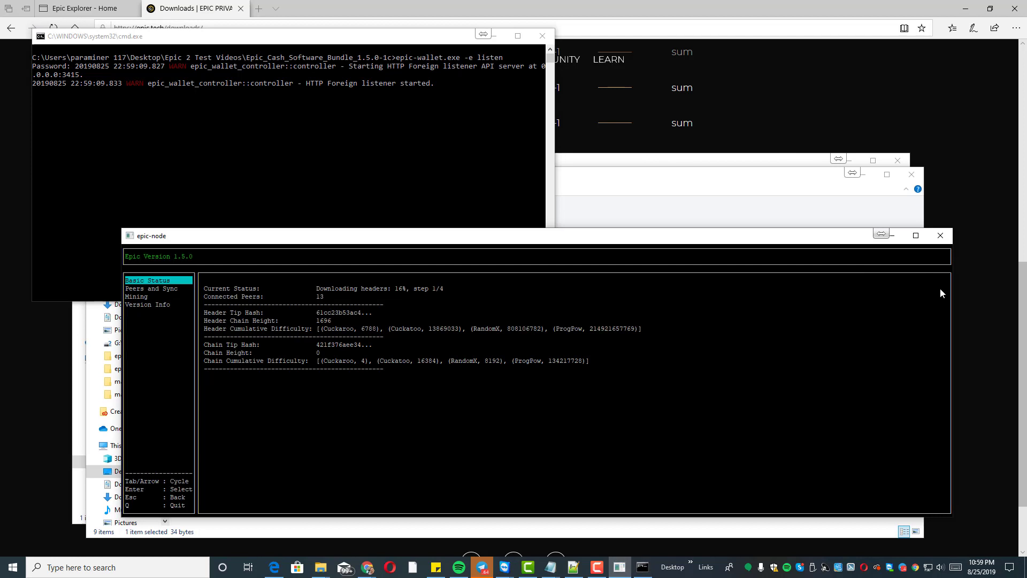
left_click(786, 189)
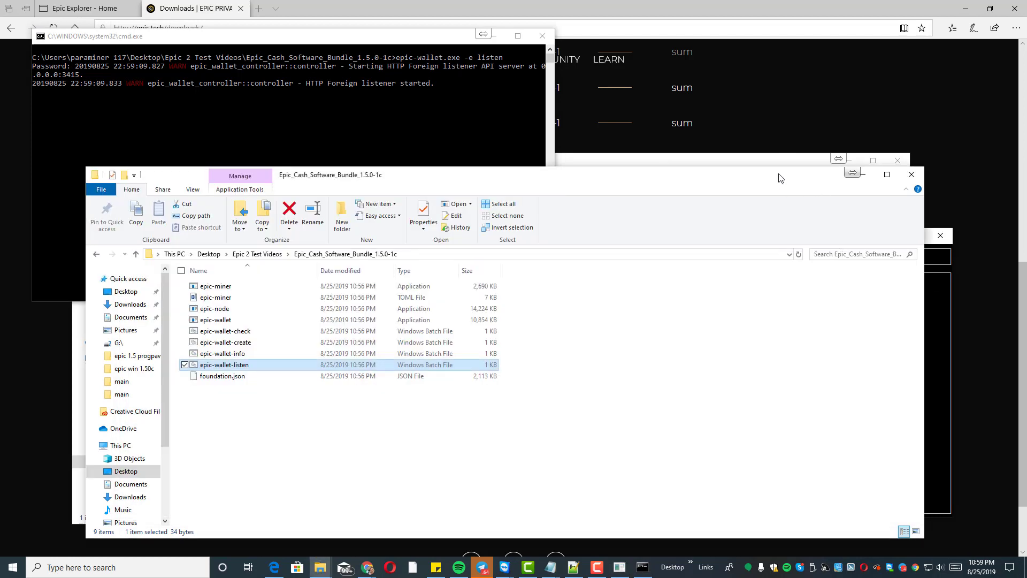
left_click(794, 165)
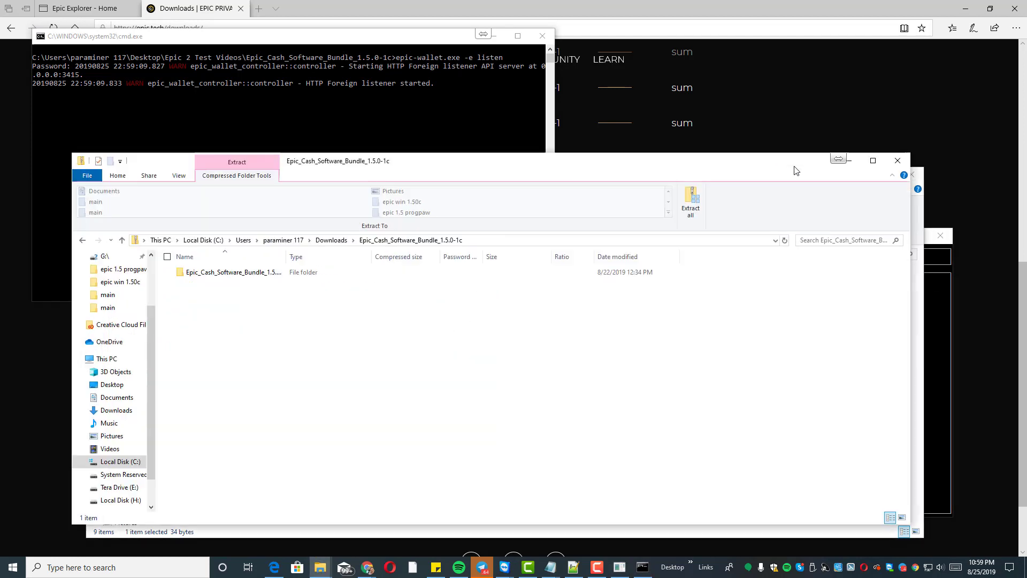
left_click(945, 320)
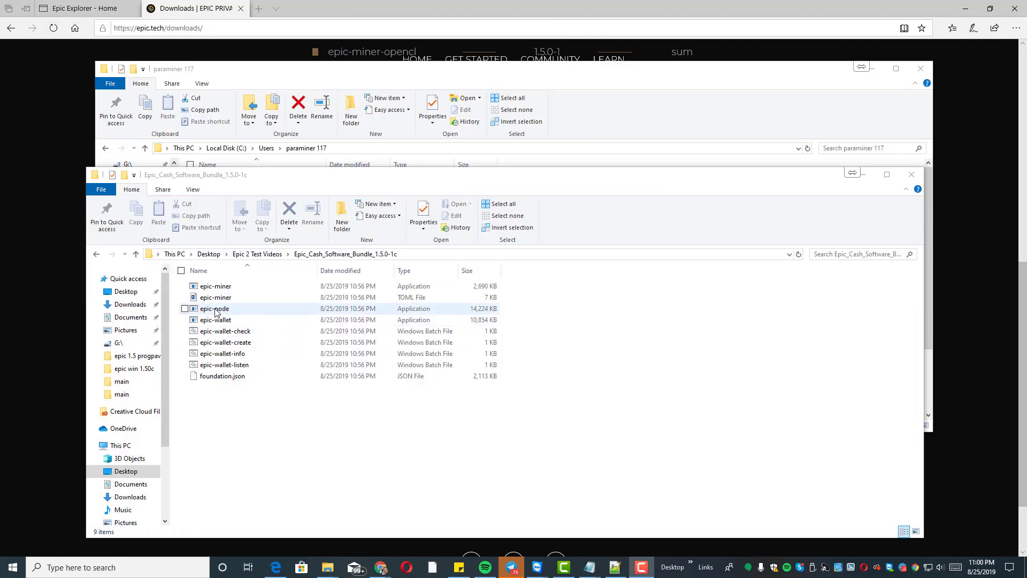
Relaunch epic-node and epic-wallet-listen, unlocking the listener with the wallet password.
double_click(213, 308)
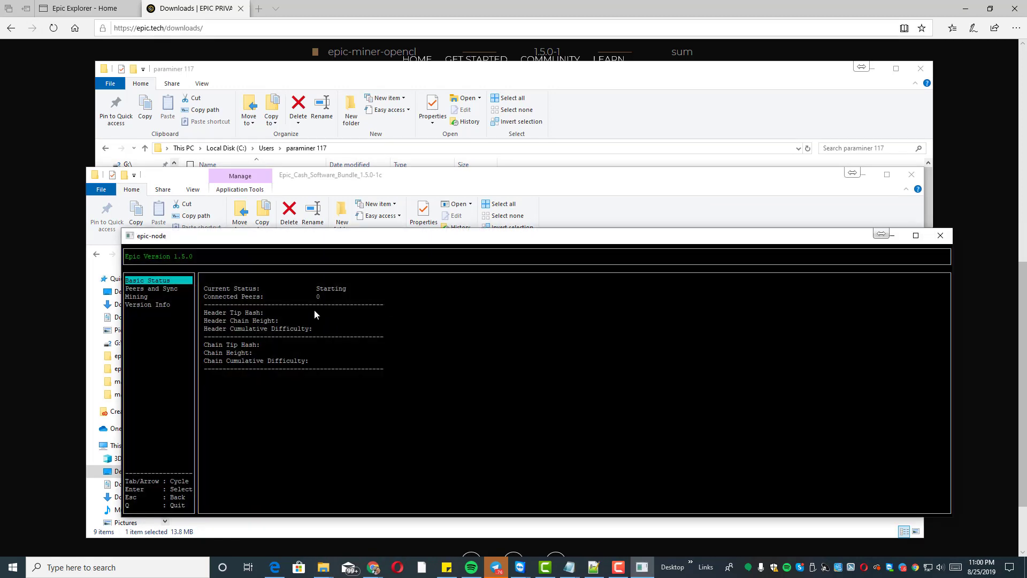
left_click(539, 181)
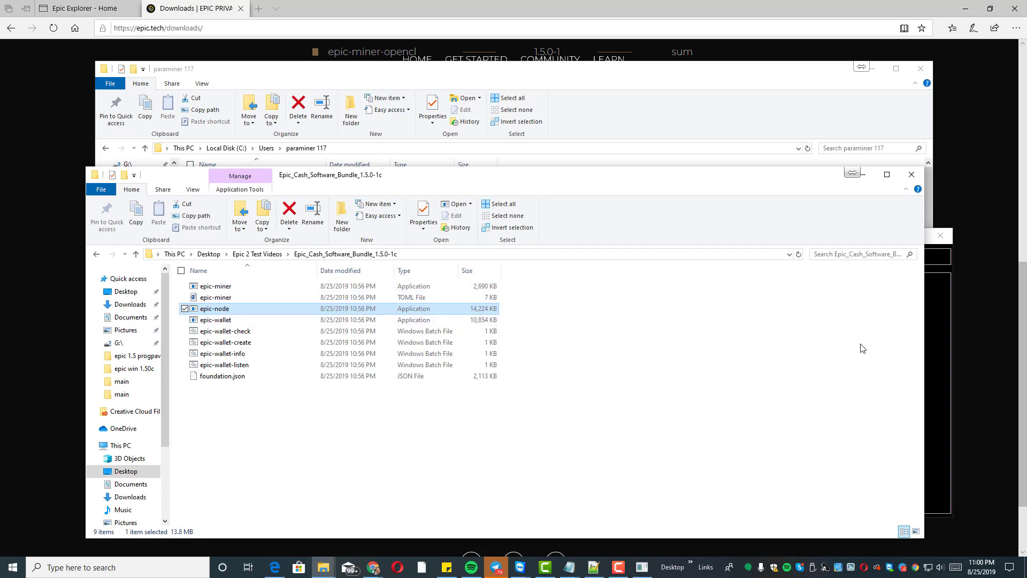
double_click(234, 366)
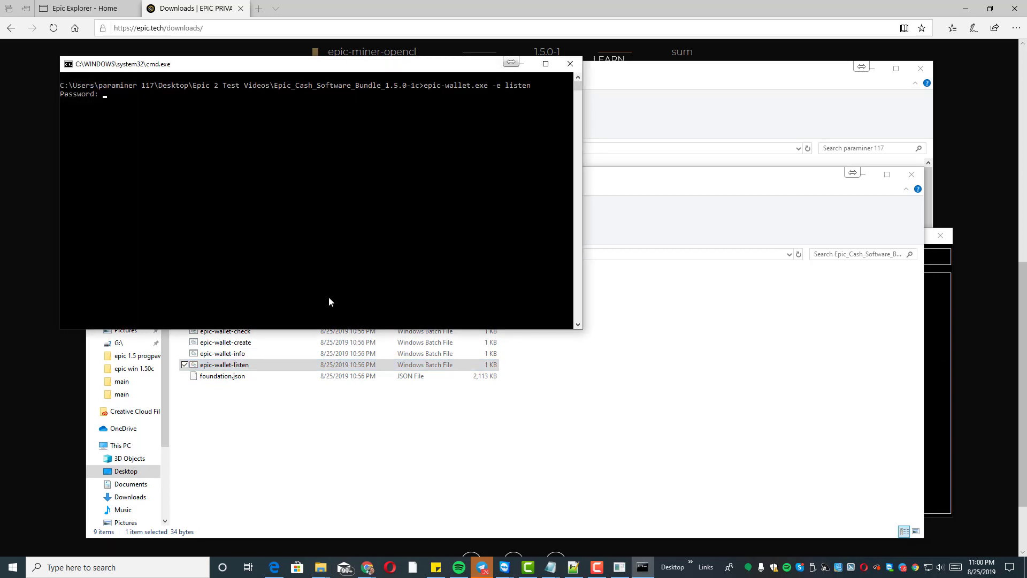
key("Return")
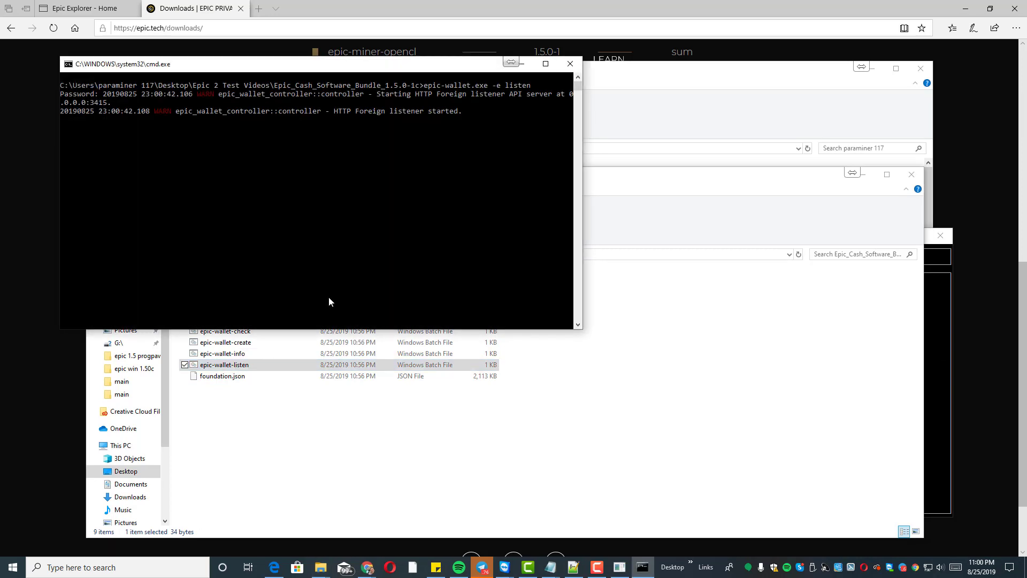
Copy the node's Header Chain Height, Chain Height 10148 and Connected Peers values from Basic Status.
left_click(935, 314)
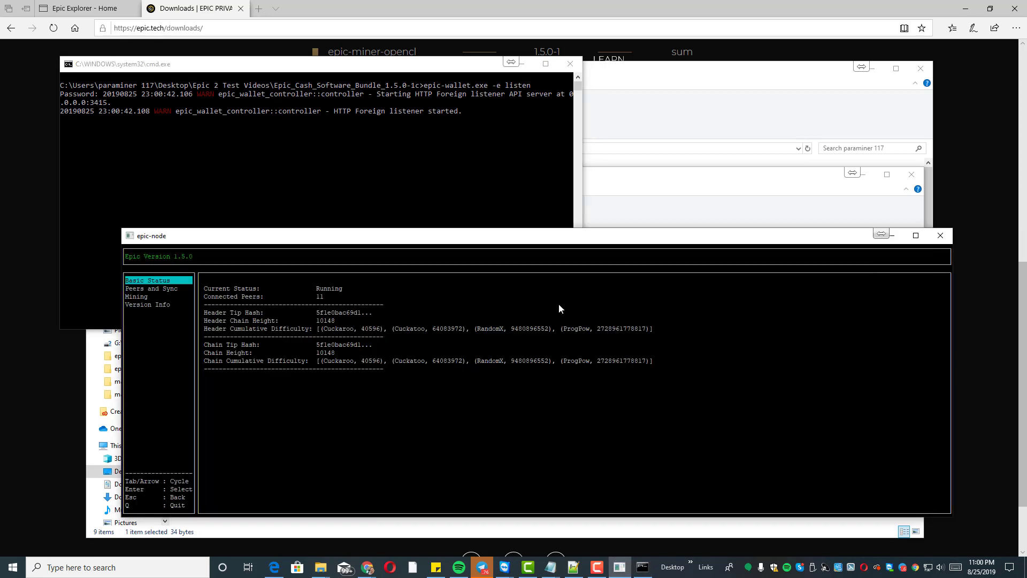
left_click_drag(309, 321, 349, 354)
right_click(345, 323)
right_click(346, 356)
right_click(289, 303)
left_click(639, 210)
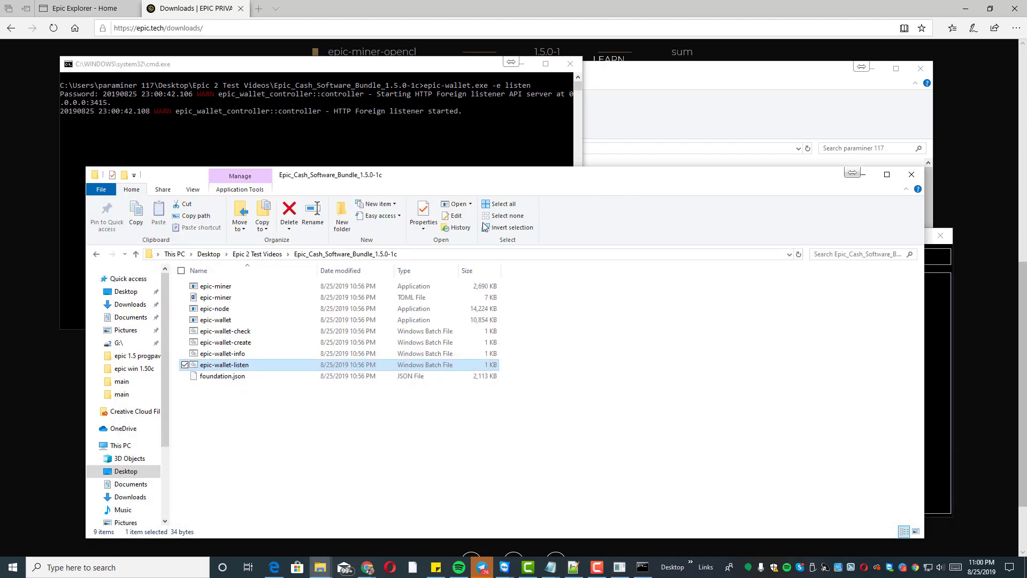
Launch epic-miner past SmartScreen and mark the hash rate on its latest mining line.
double_click(222, 287)
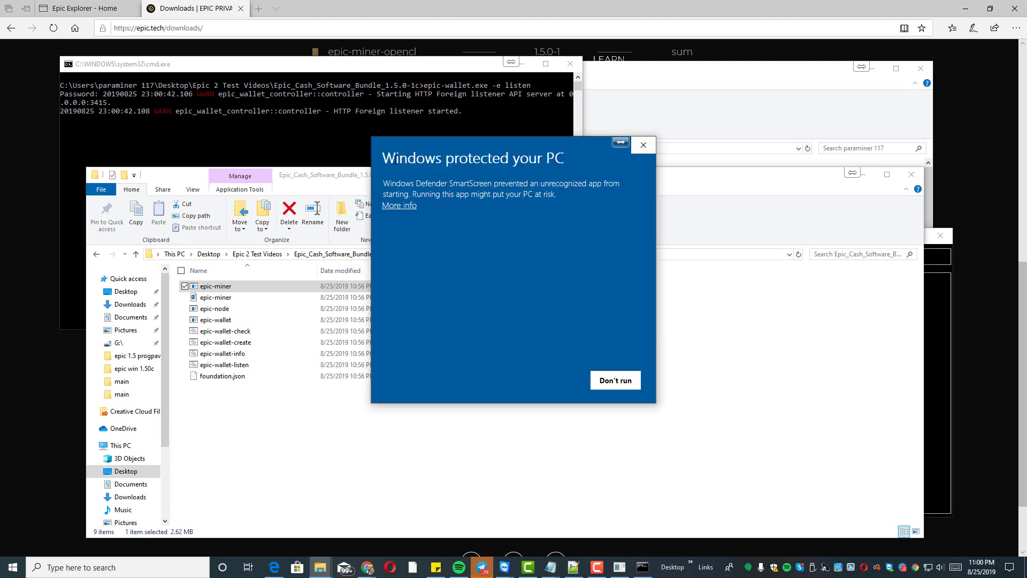
left_click(399, 206)
left_click(551, 381)
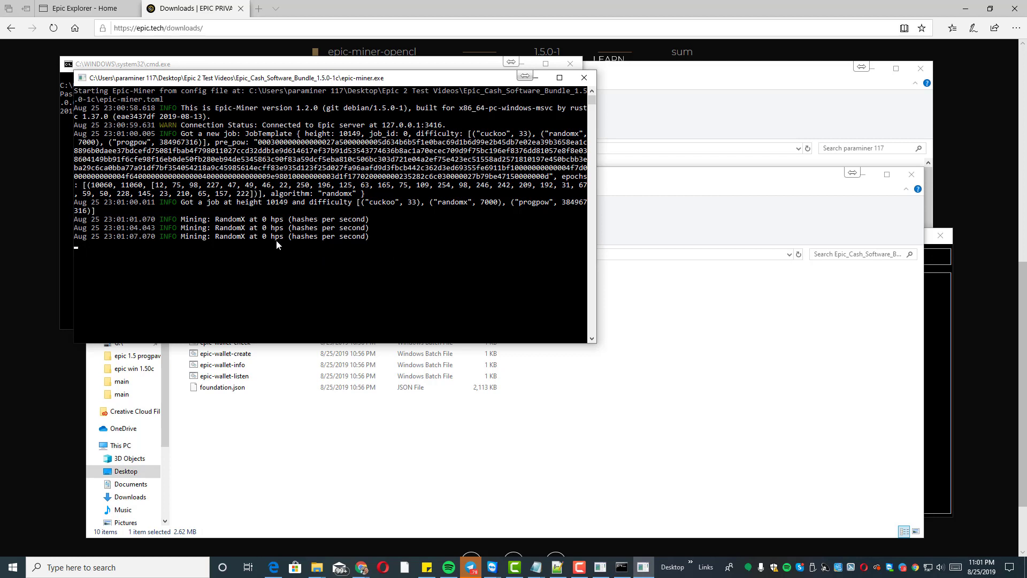
left_click_drag(284, 240, 266, 241)
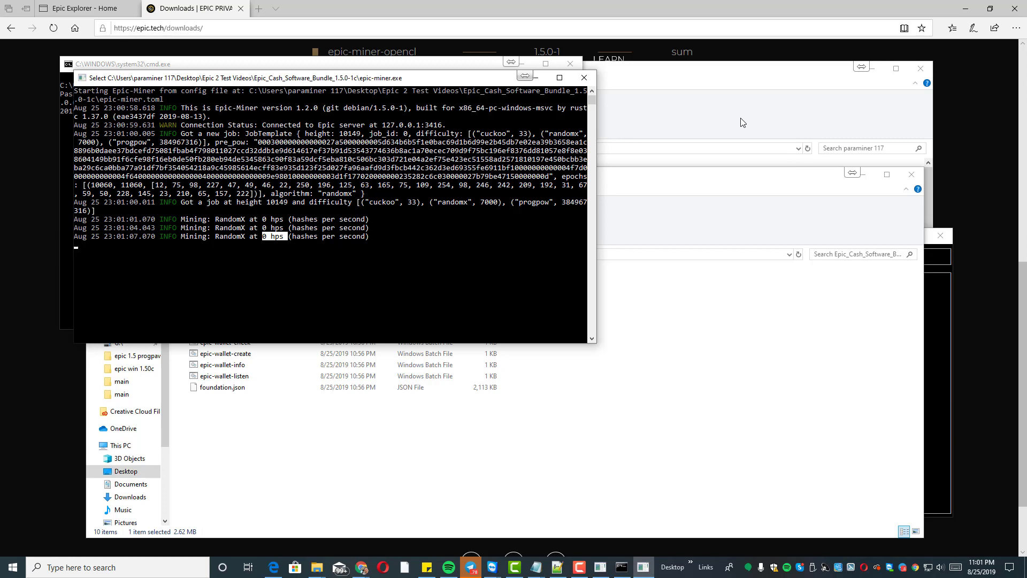
left_click(747, 210)
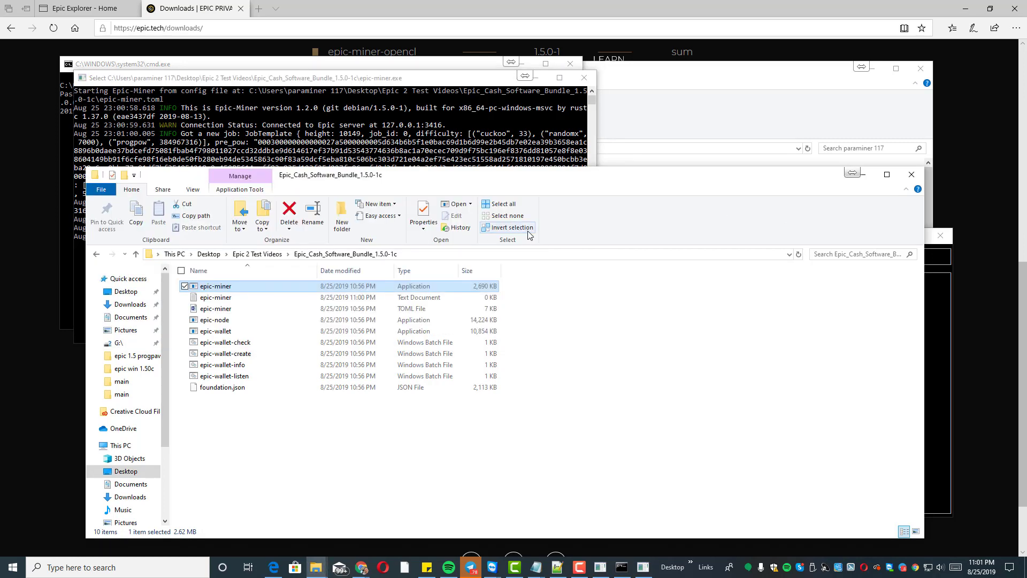
left_click(354, 314)
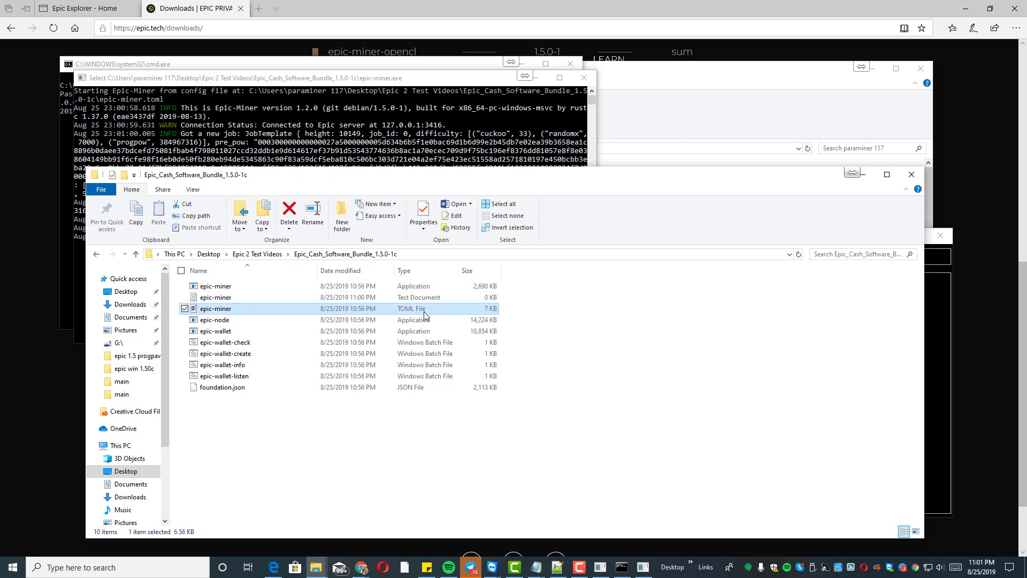
right_click(343, 312)
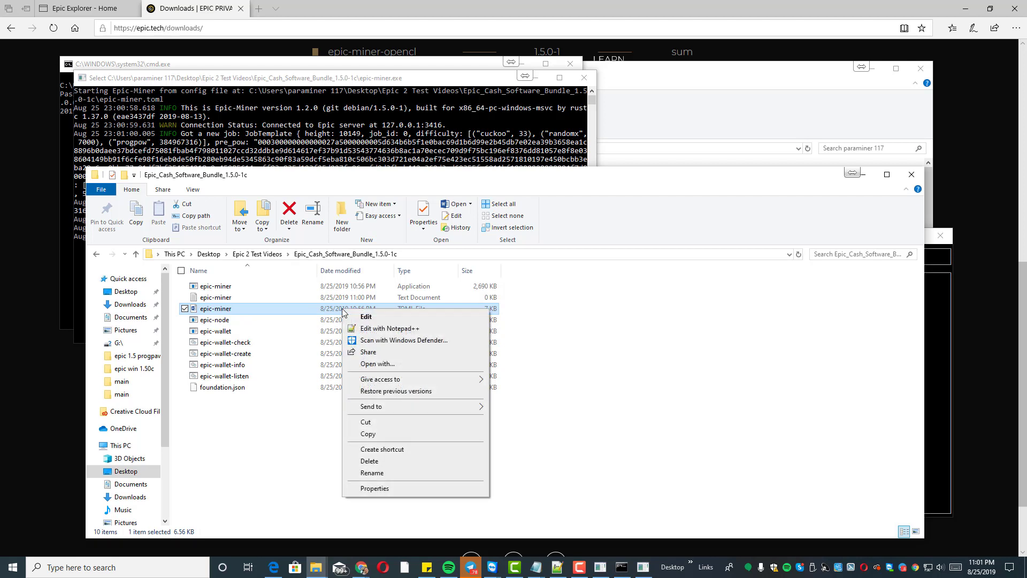
left_click(377, 328)
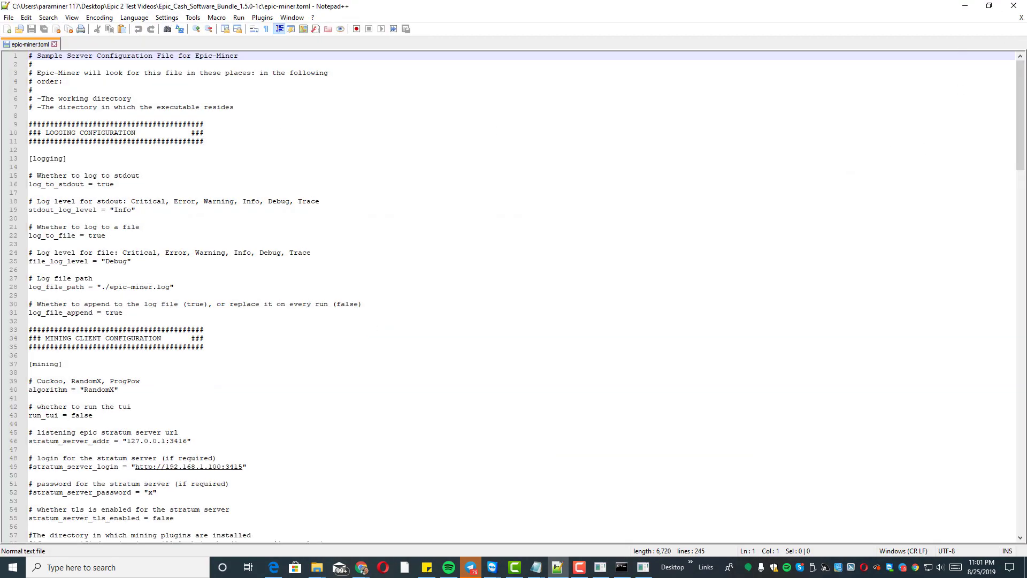
mouse_move(1019, 114)
left_mouse_down()
mouse_move(1018, 434)
mouse_move(1026, 95)
left_mouse_up()
left_click(54, 45)
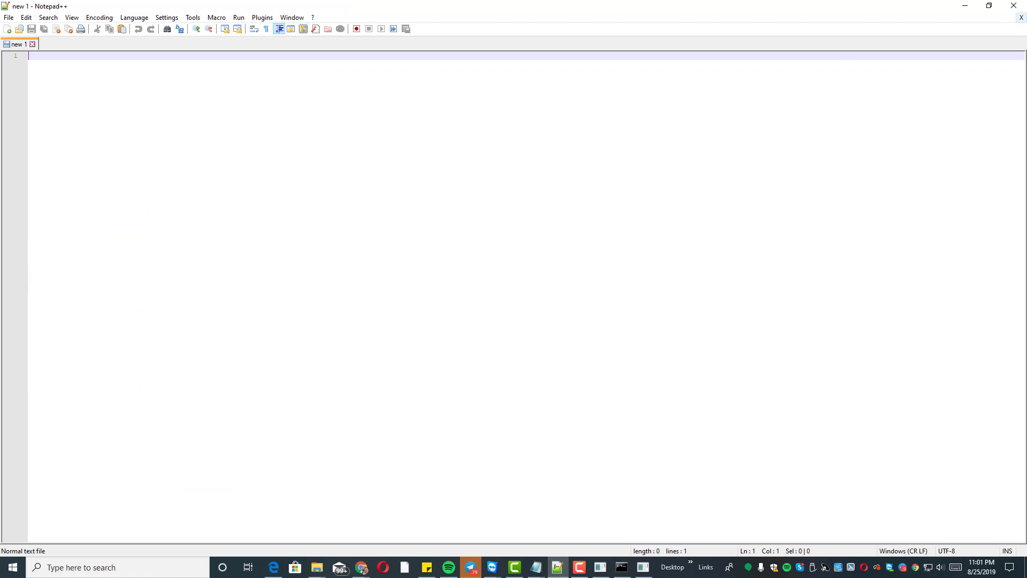
left_click(965, 5)
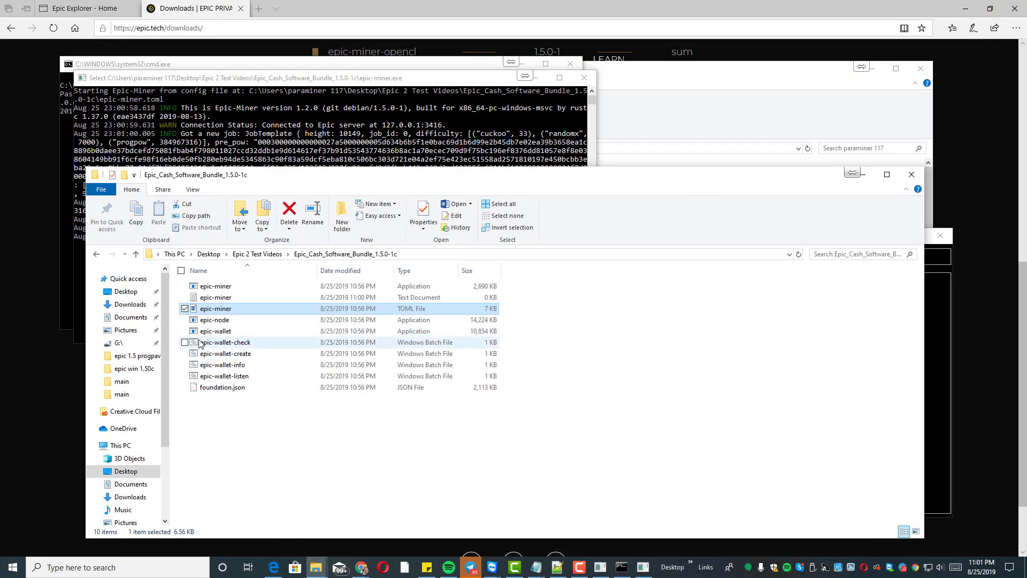
Browse to C:\Users\<user>\.epic\main and select the epic-server.toml settings file.
scroll(158, 474, "down", 3)
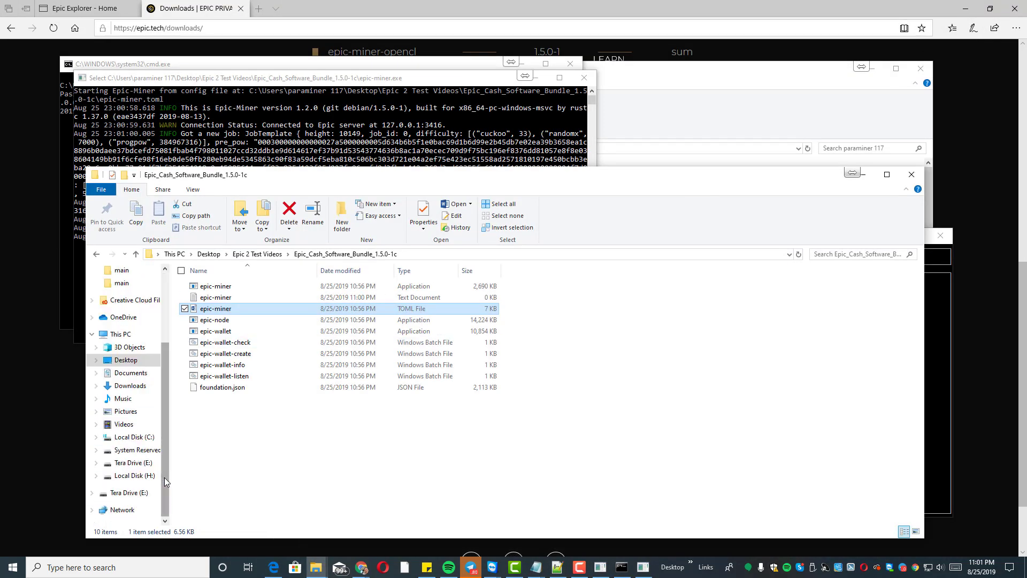
left_click(133, 436)
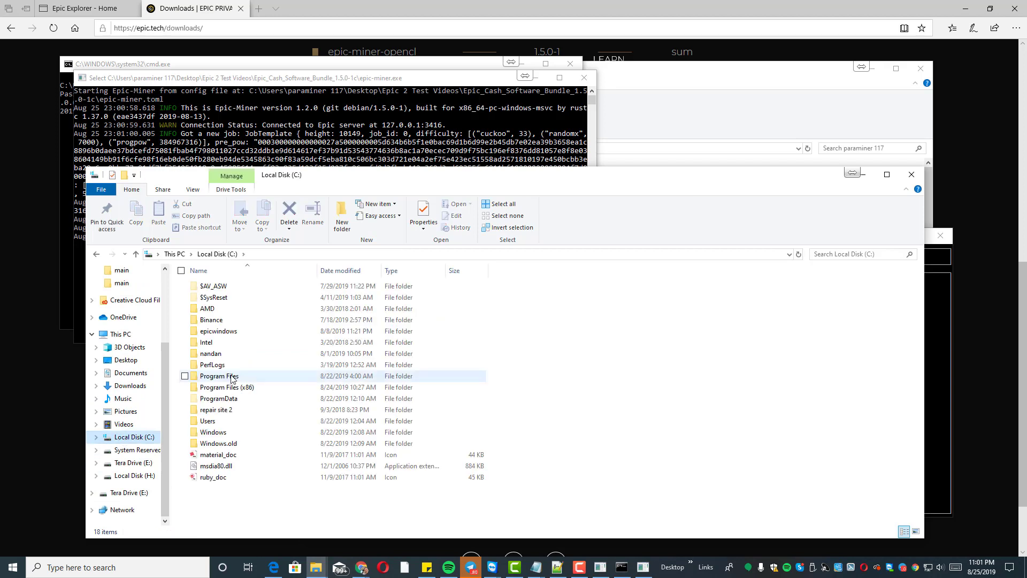
double_click(209, 422)
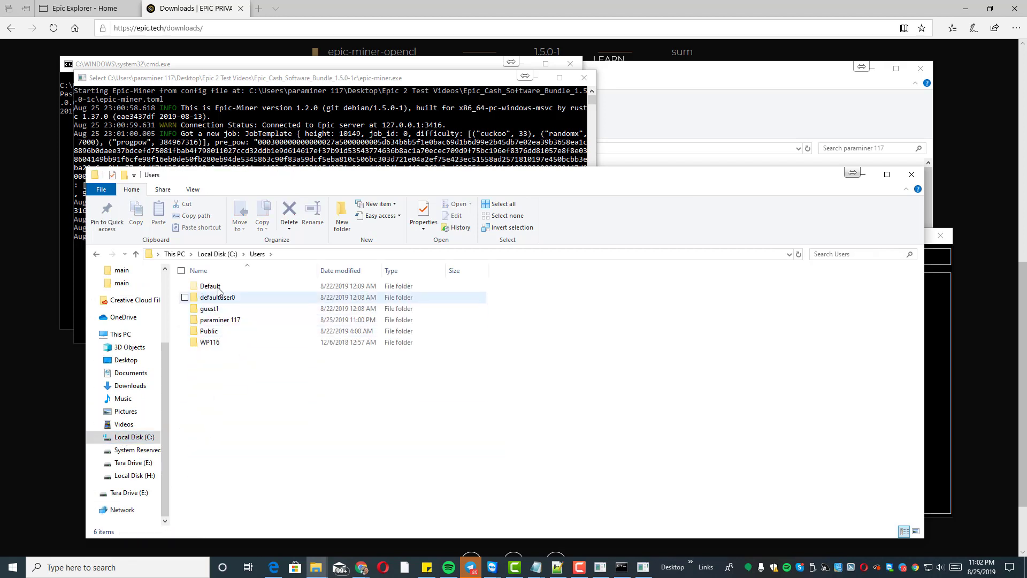
double_click(218, 323)
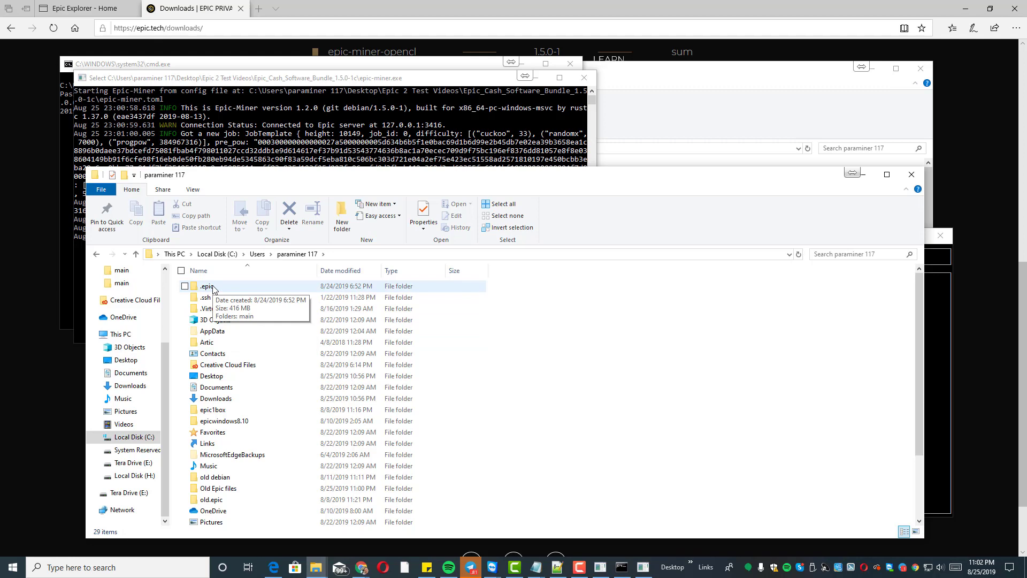
double_click(208, 286)
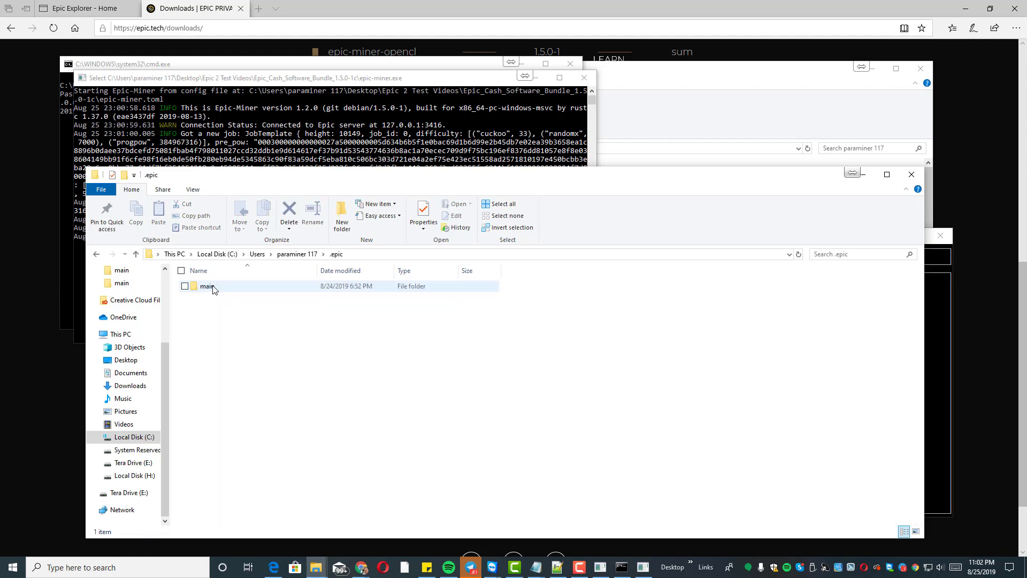
double_click(207, 287)
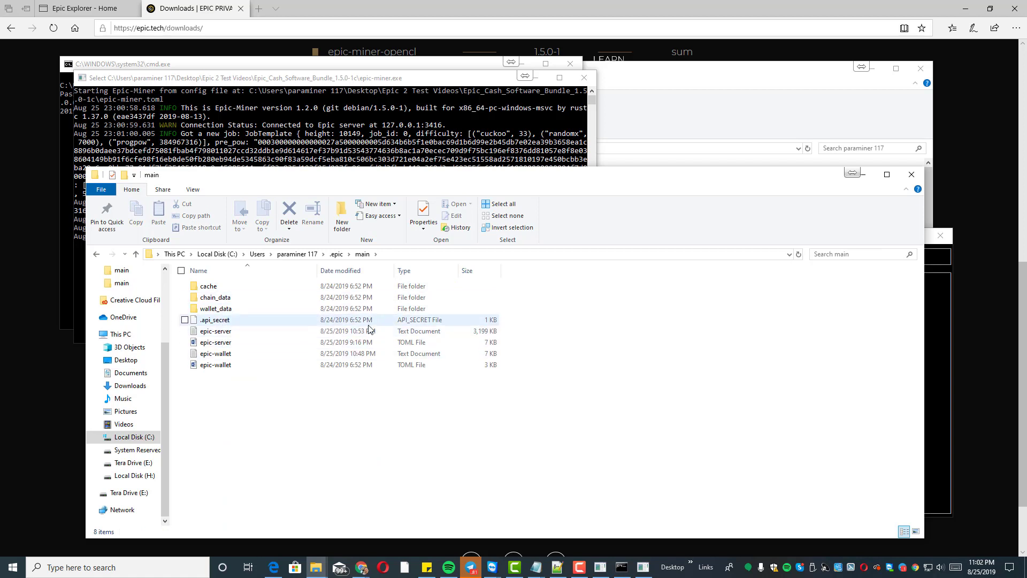
left_click(356, 345)
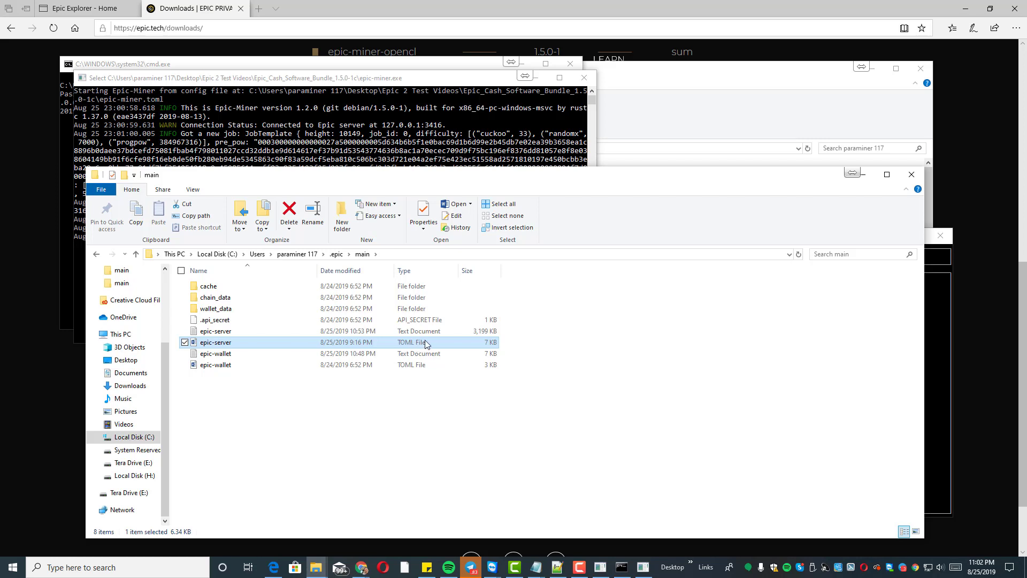
right_click(321, 348)
Open epic-server.toml in Notepad++ and review the stratum settings (enabled on 127.0.0.1:3416).
left_click(356, 365)
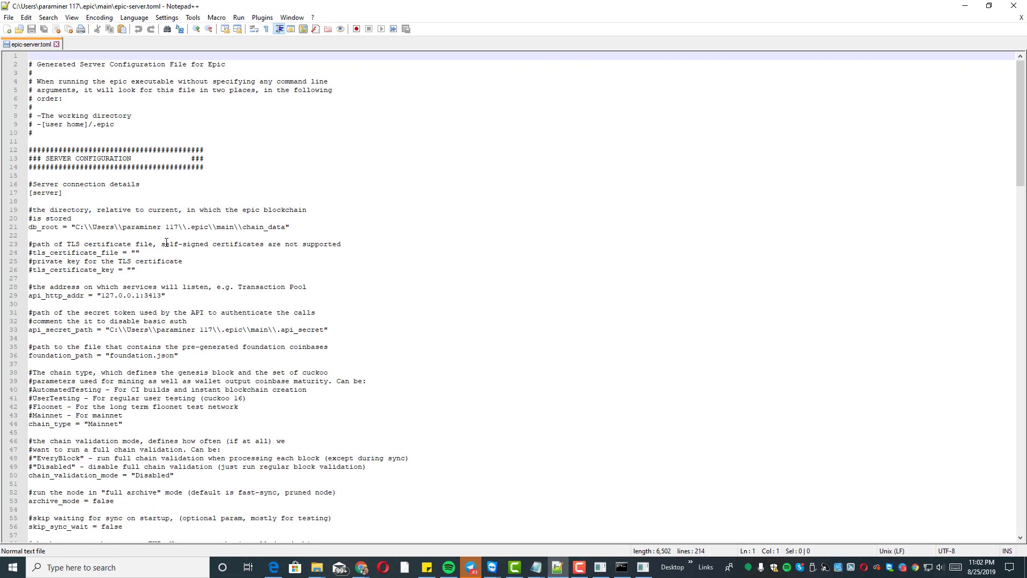
left_click_drag(1021, 132, 1020, 399)
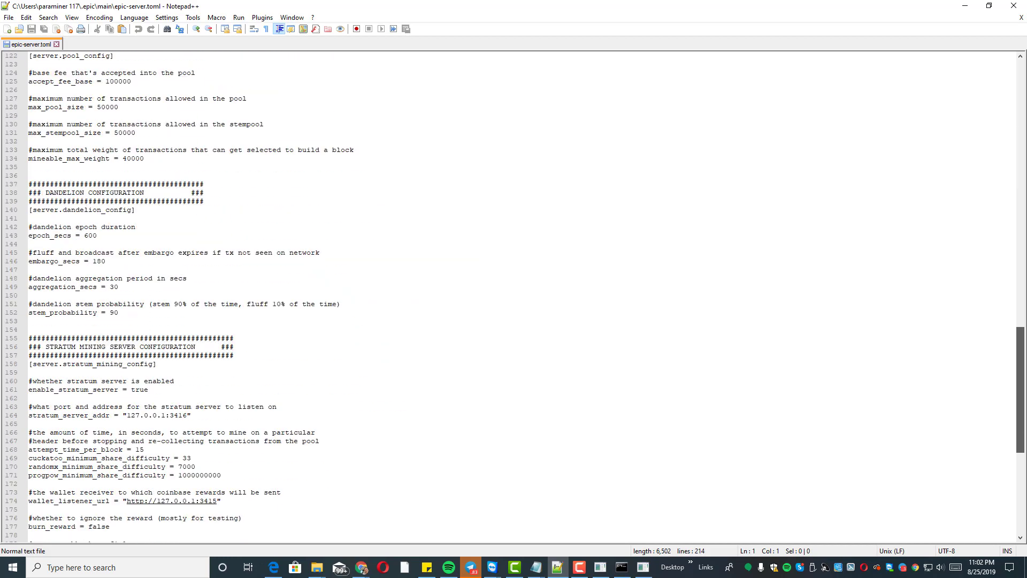
left_click_drag(34, 304, 30, 303)
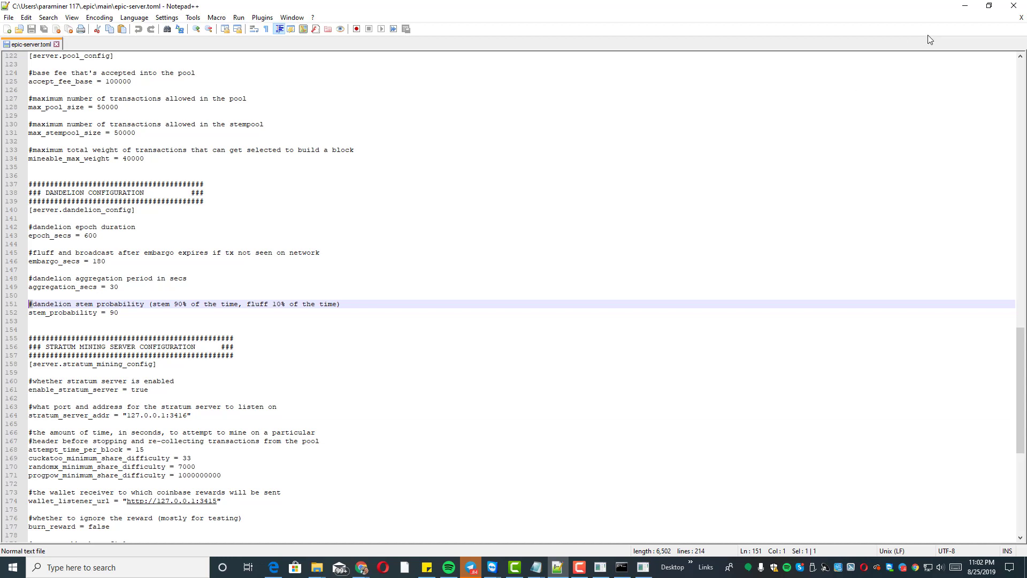
Close Notepad++ and the .epic\main folder window.
left_click(989, 6)
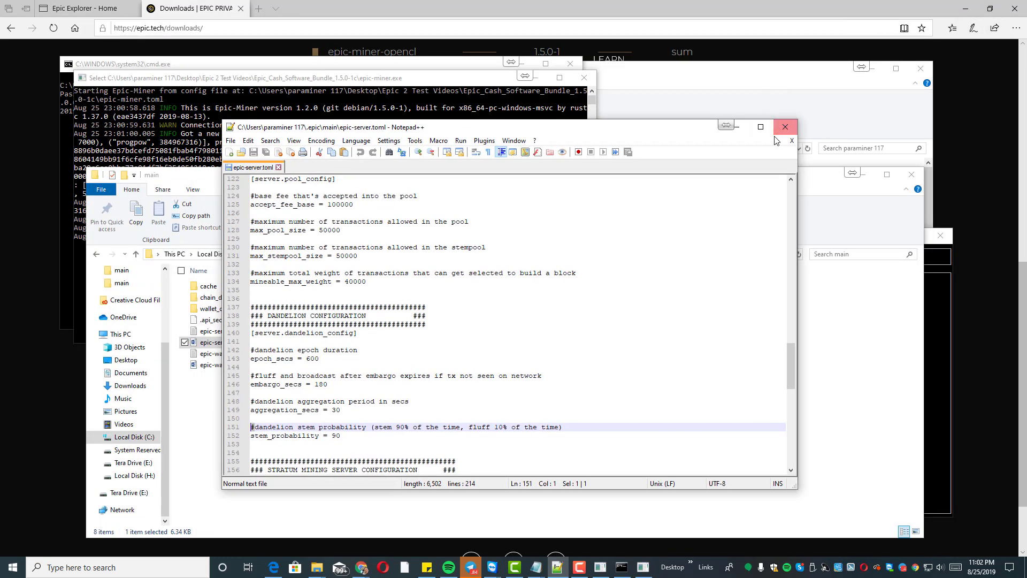
left_click(784, 125)
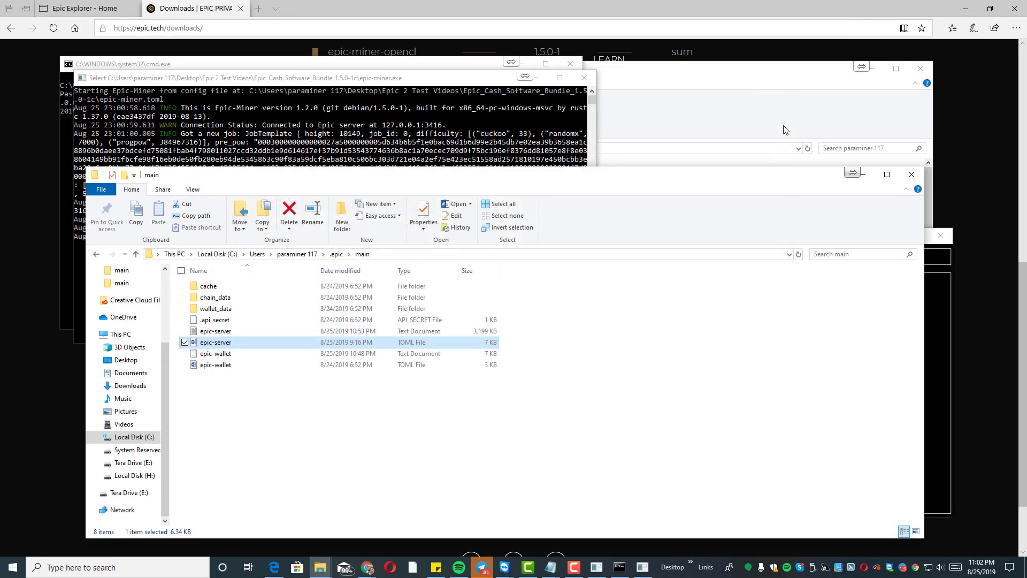
left_click(912, 176)
Confirm the miner shows Share Accepted at 583 hps RandomX, then return to the bundle folder.
left_click(418, 245)
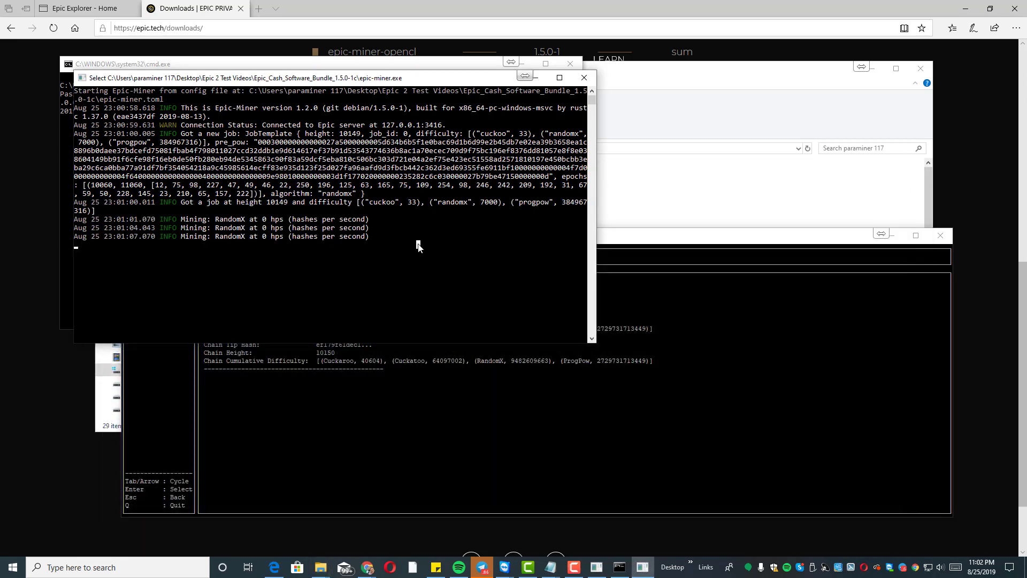
left_click(702, 314)
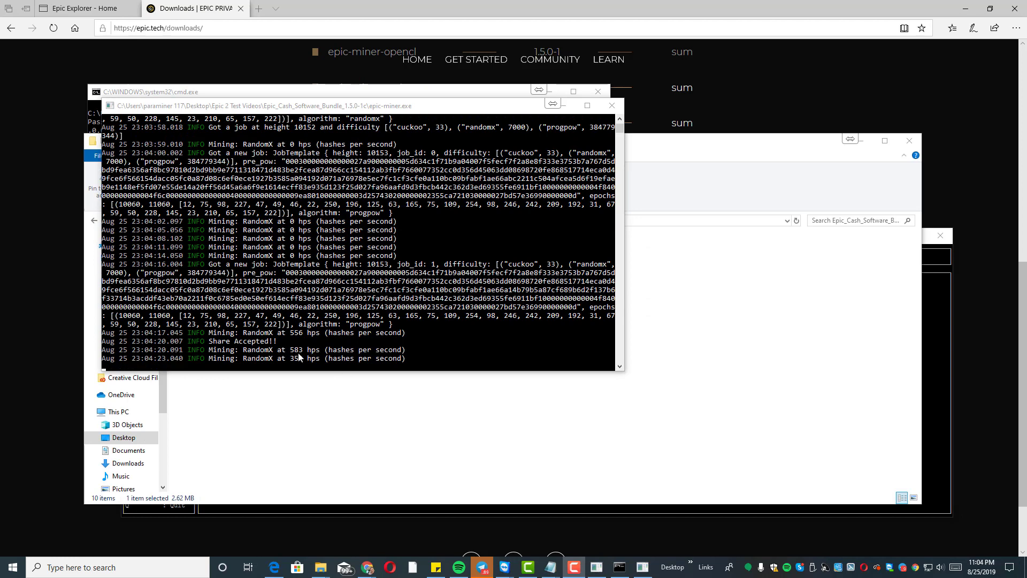
left_click_drag(319, 351, 294, 356)
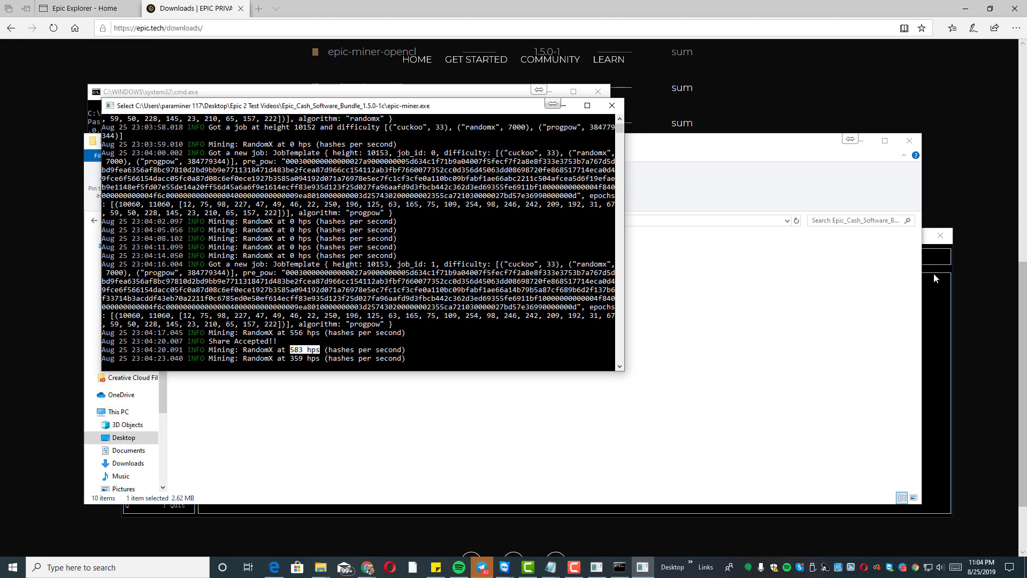
left_click(891, 297)
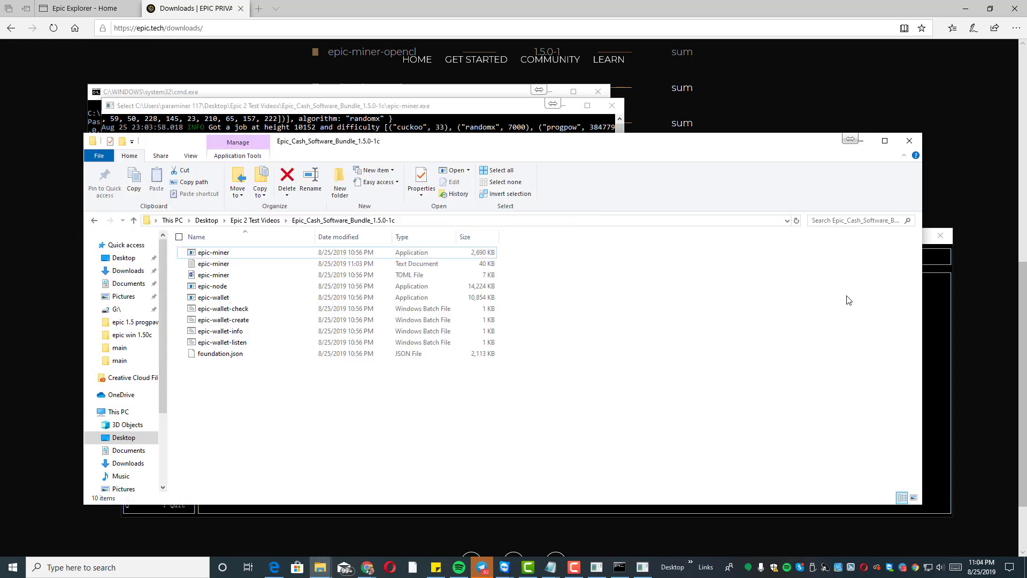
Run epic-wallet-info, unlock with the wallet password, and highlight the 1035.1242 confirmed and 889.3322 immature balances.
double_click(239, 332)
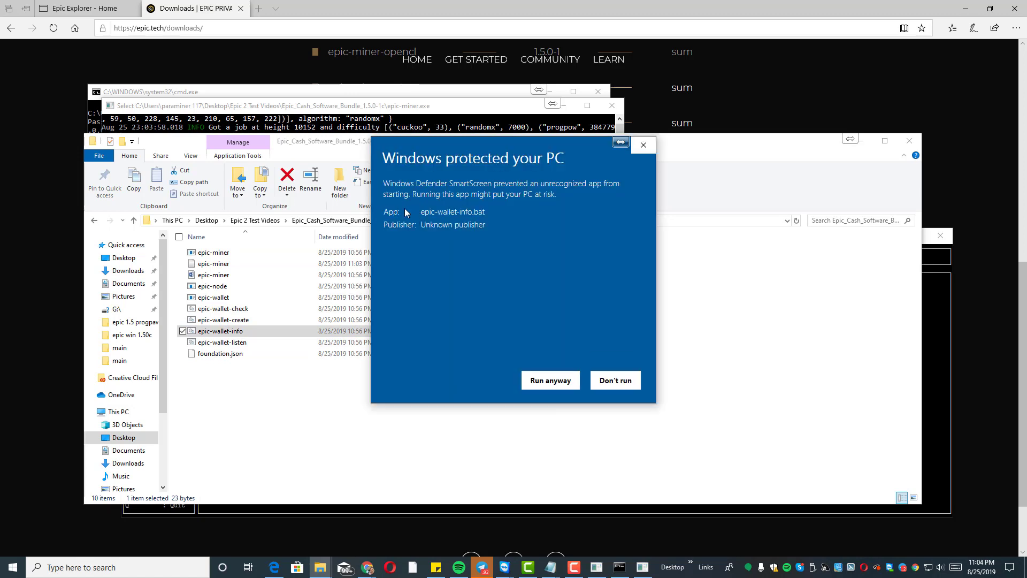
left_click(551, 381)
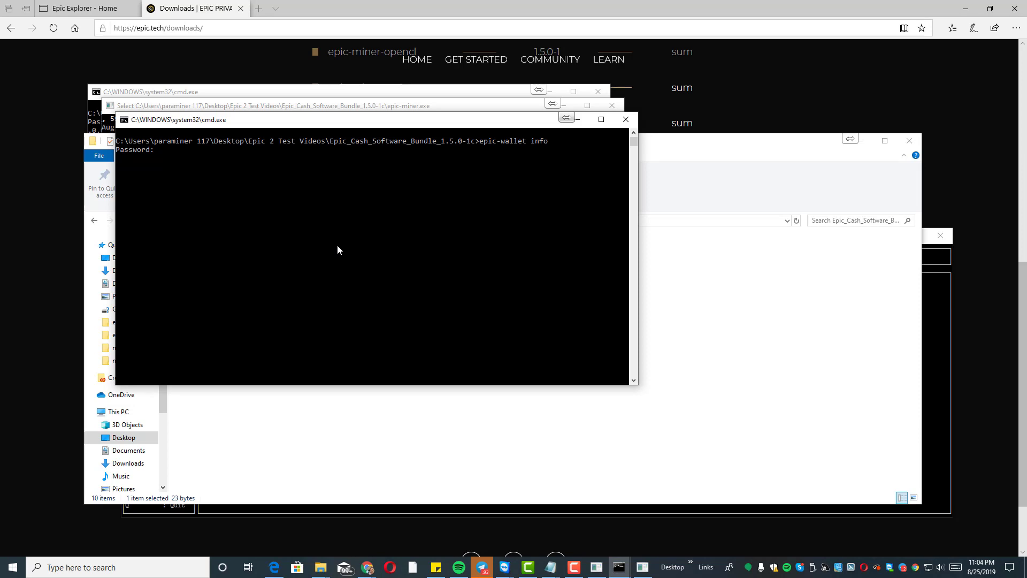
key("Return")
left_click_drag(324, 175, 121, 179)
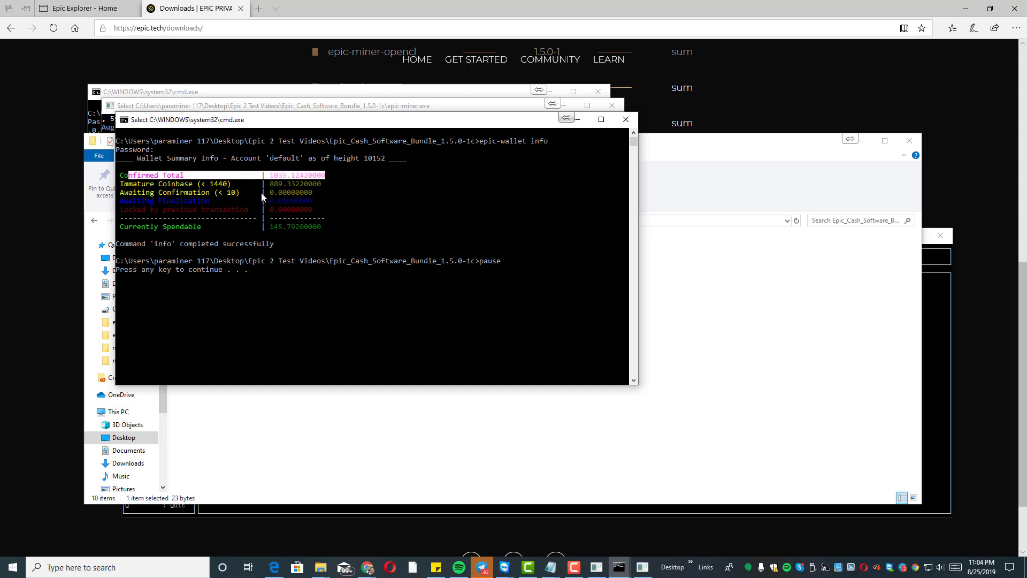
left_click_drag(320, 183, 124, 190)
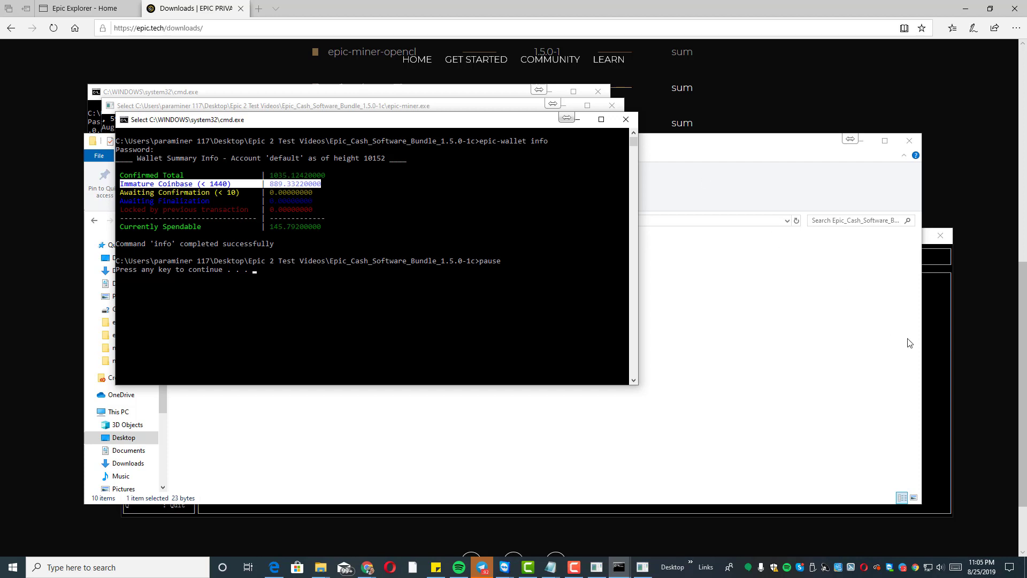
left_click(935, 343)
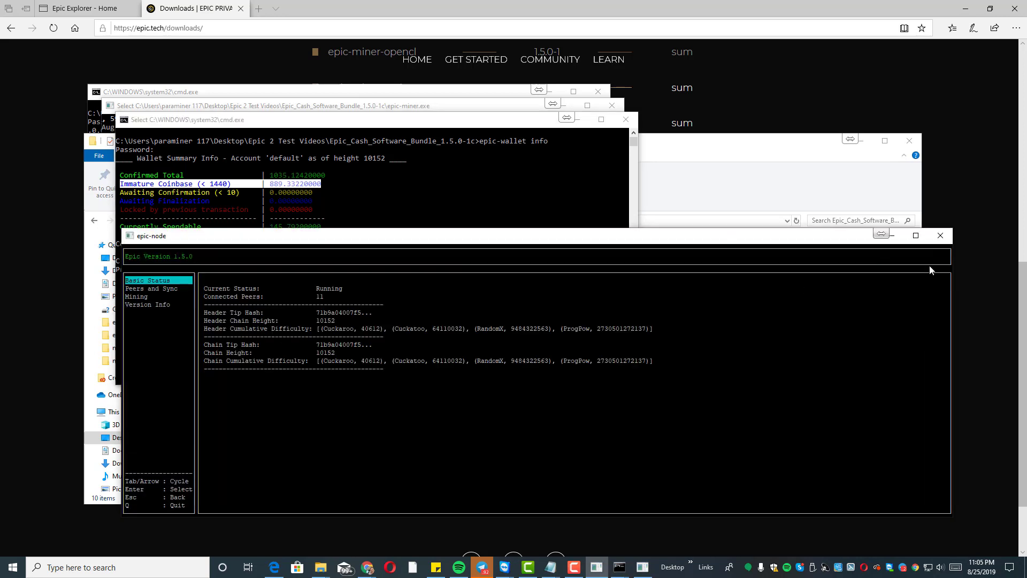